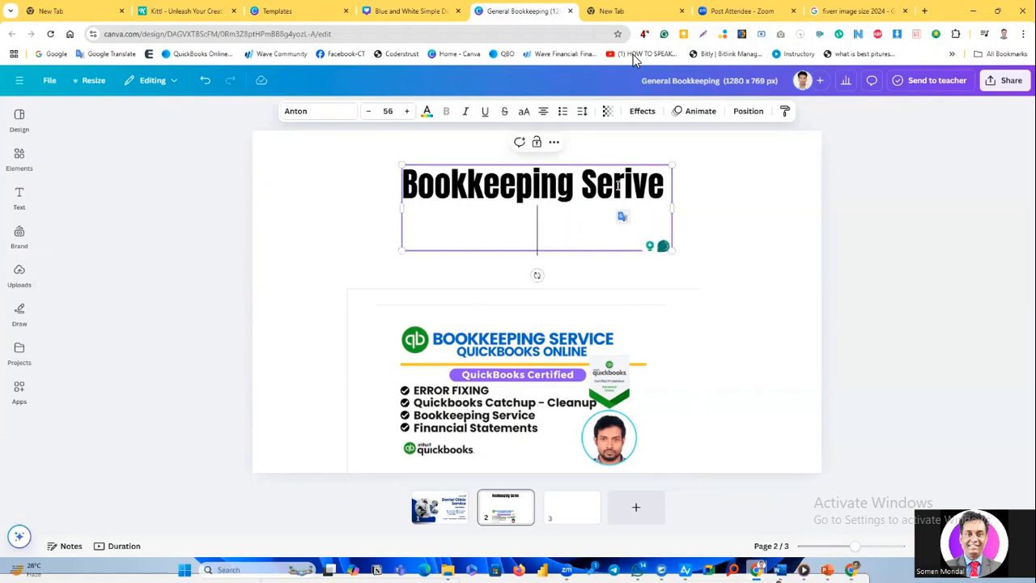
# Enter "Quickbooks Online" as the second line of the heading.
pyautogui.write('uickoo')
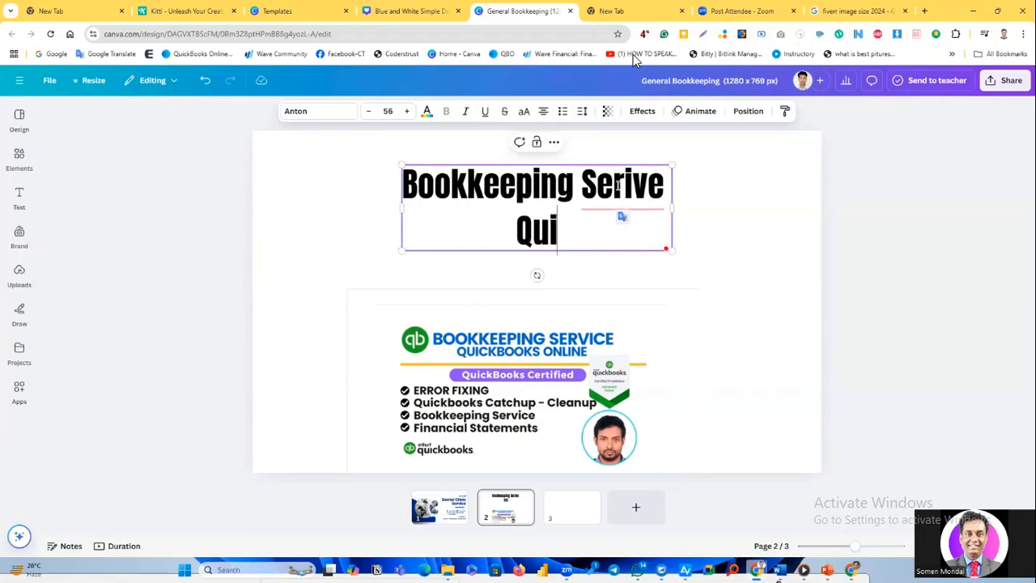
pyautogui.press('BackSpace')
pyautogui.press('BackSpace')
pyautogui.press('BackSpace')
pyautogui.press('BackSpace')
pyautogui.press('BackSpace')
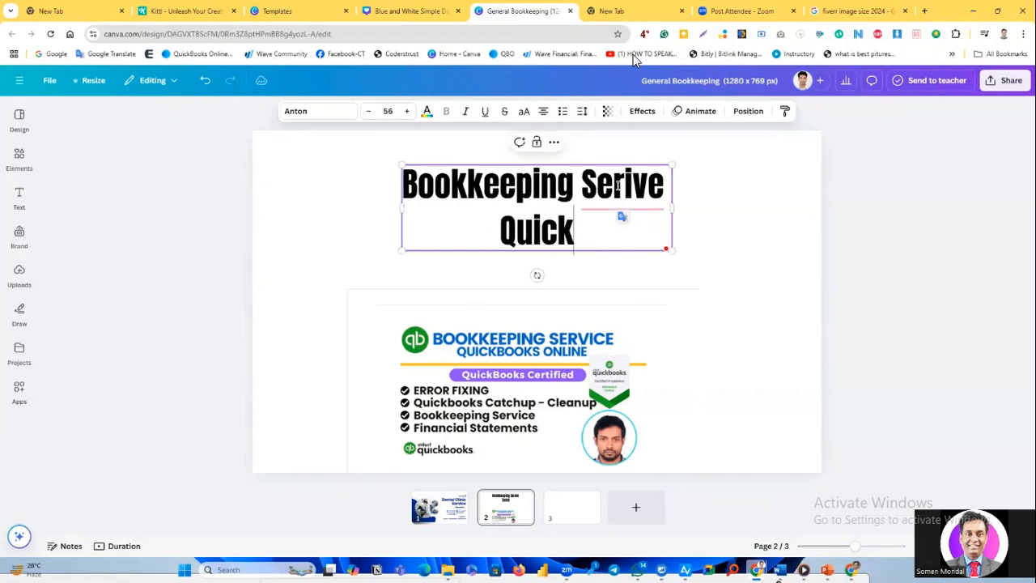
pyautogui.write('i')
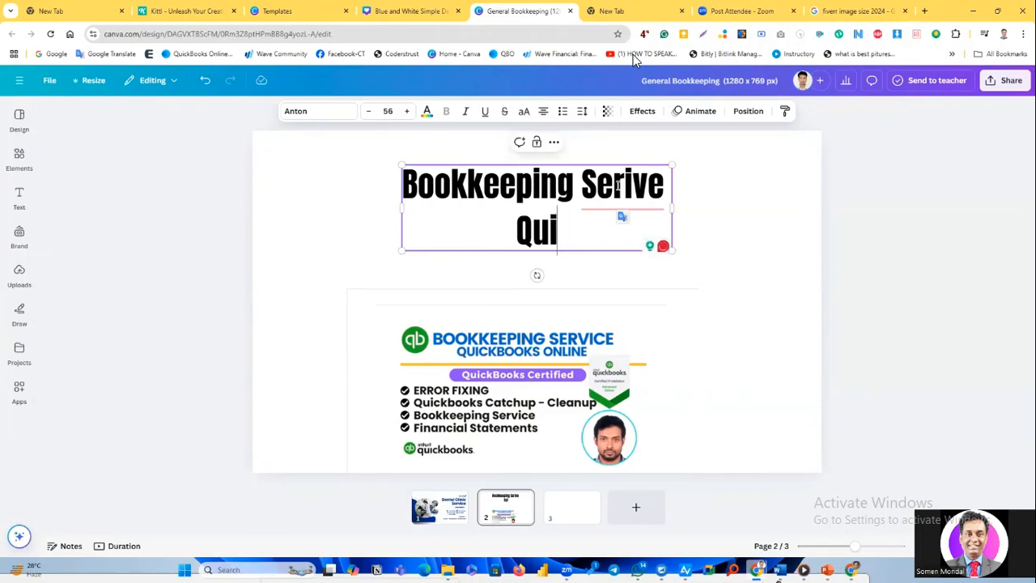
pyautogui.write('ckbooks')
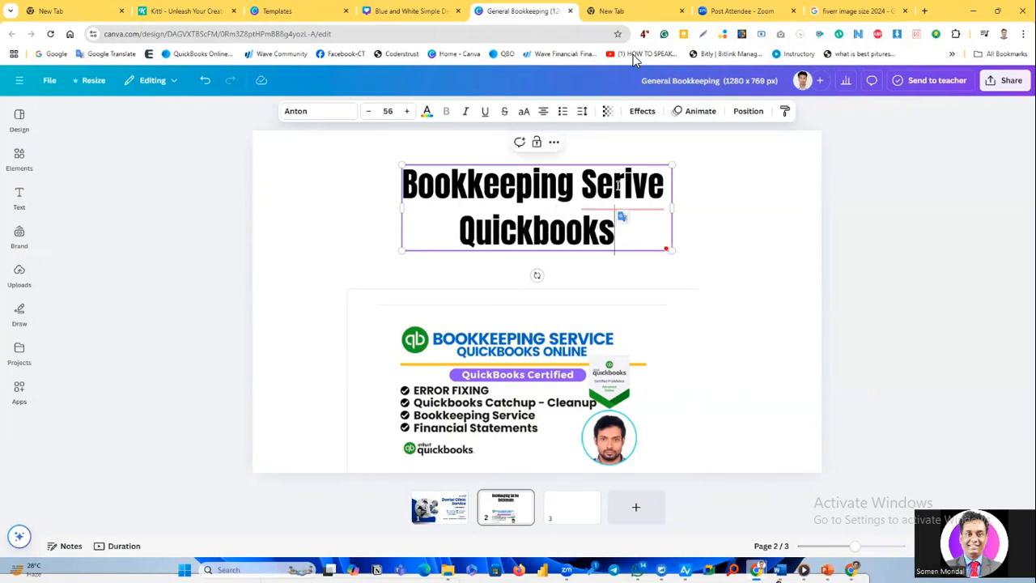
pyautogui.write(' Unline')
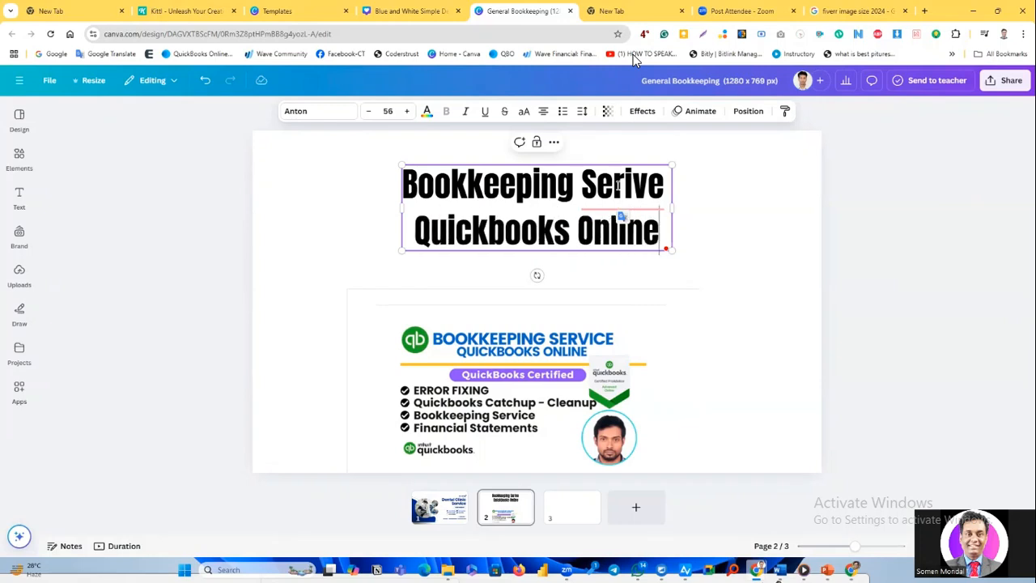
# Correct the misspelled word "Serive" in the heading to "Service" using the spelling suggestion.
pyautogui.click(618, 184)
pyautogui.rightClick(634, 179)
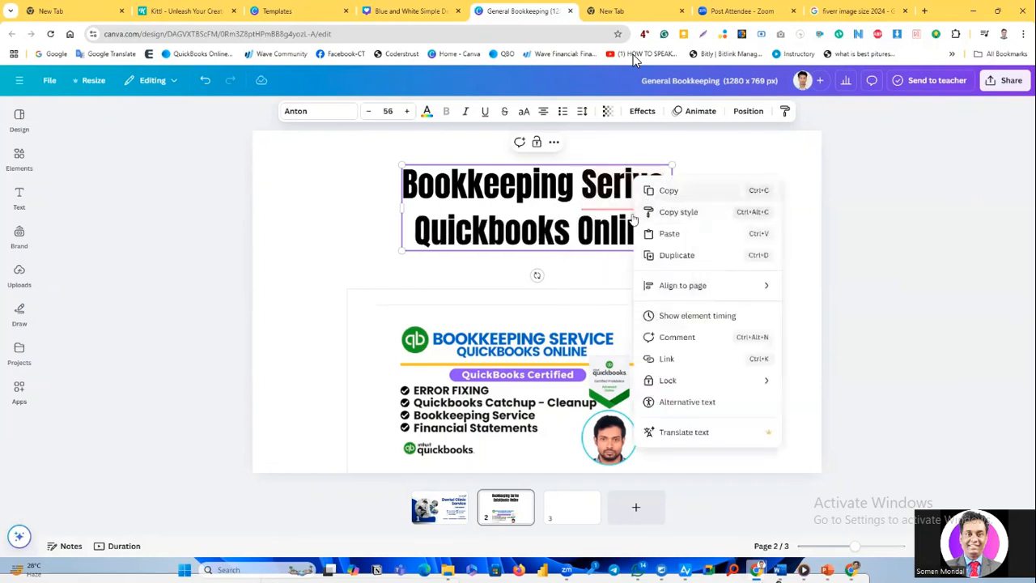
pyautogui.click(616, 193)
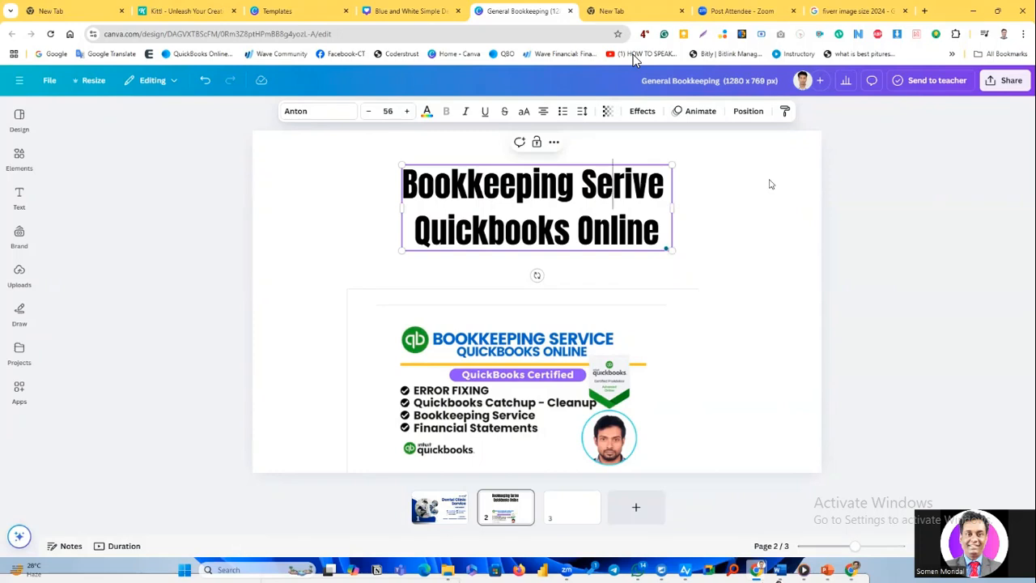
pyautogui.moveTo(642, 173)
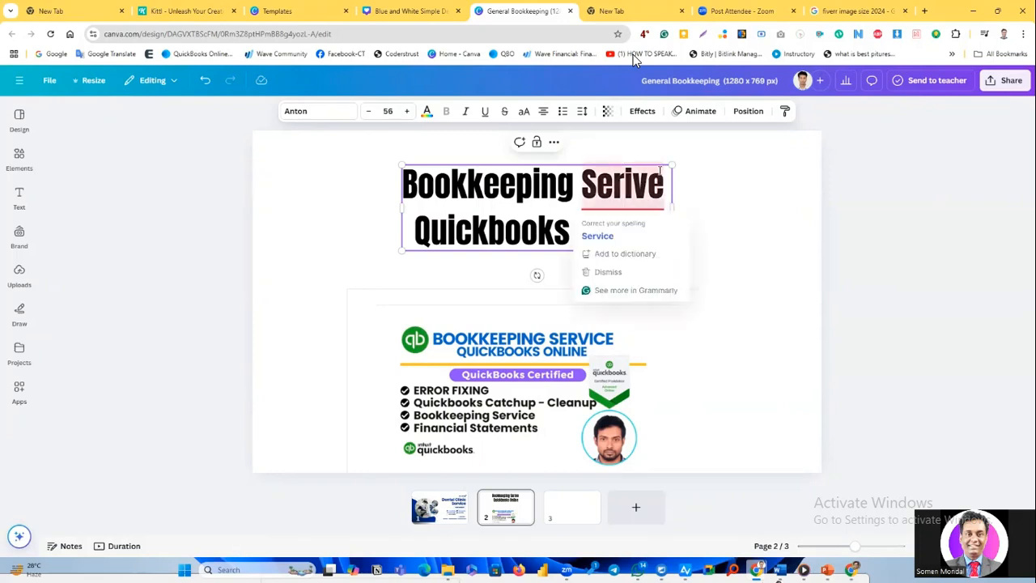
pyautogui.click(605, 235)
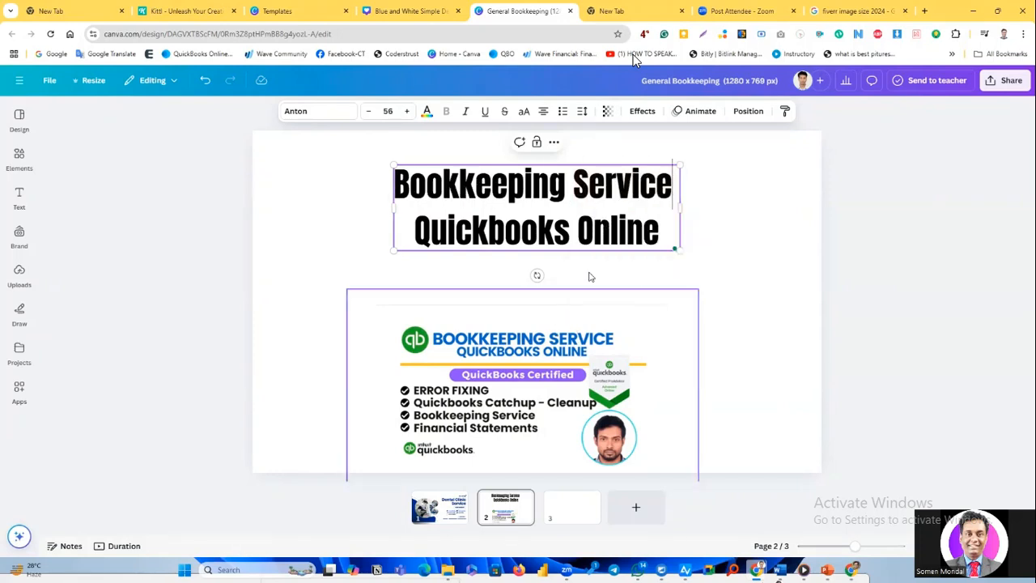
# Convert both lines of the heading to uppercase.
pyautogui.click(605, 228)
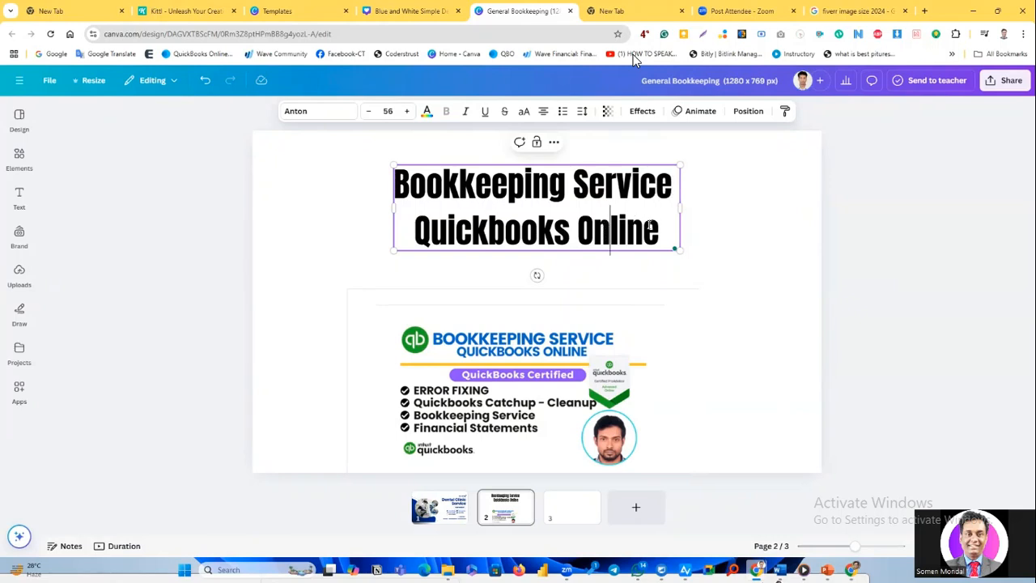
pyautogui.moveTo(657, 235); pyautogui.dragTo(447, 140)
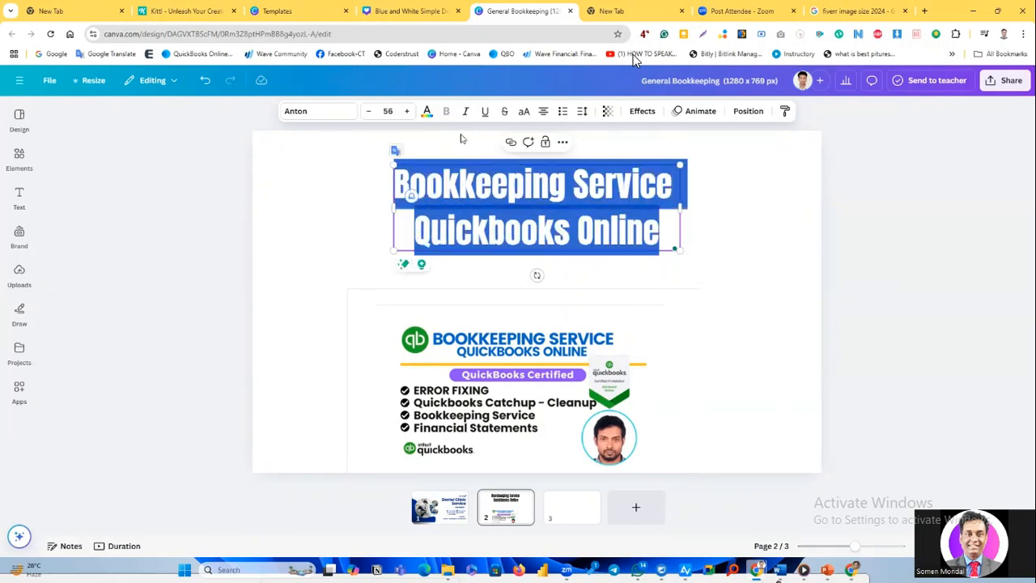
pyautogui.click(523, 113)
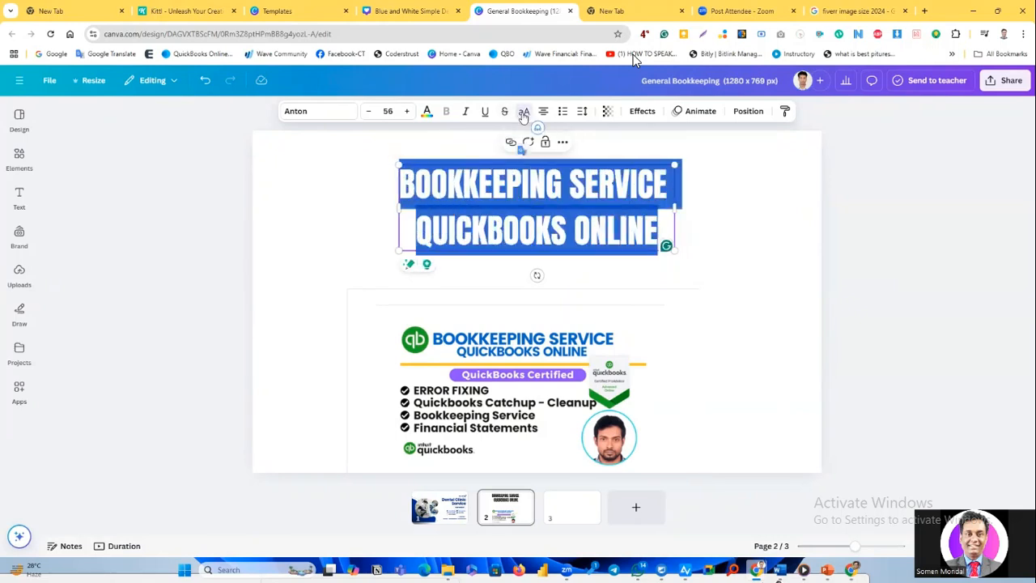
pyautogui.click(522, 113)
pyautogui.click(523, 112)
# Widen the heading's text box on both sides so it extends beyond the two lines of text.
pyautogui.click(718, 212)
pyautogui.click(407, 205)
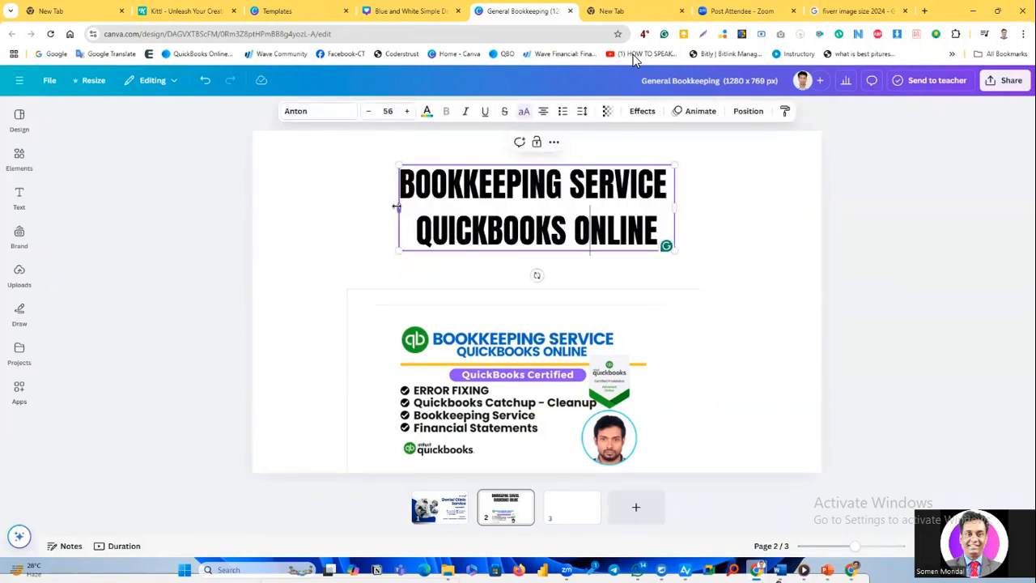
pyautogui.moveTo(394, 206); pyautogui.dragTo(362, 208)
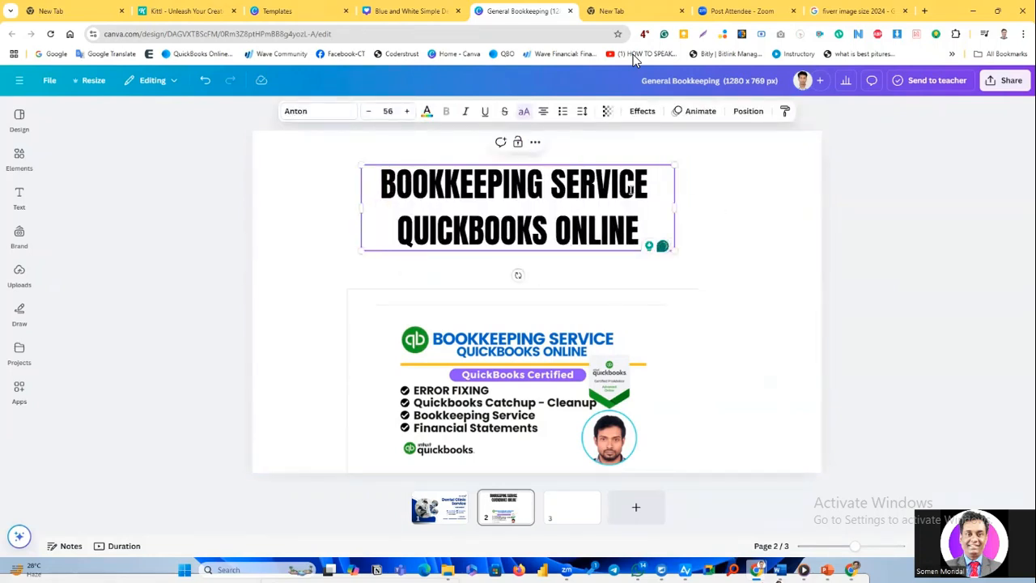
pyautogui.moveTo(675, 207); pyautogui.dragTo(699, 208)
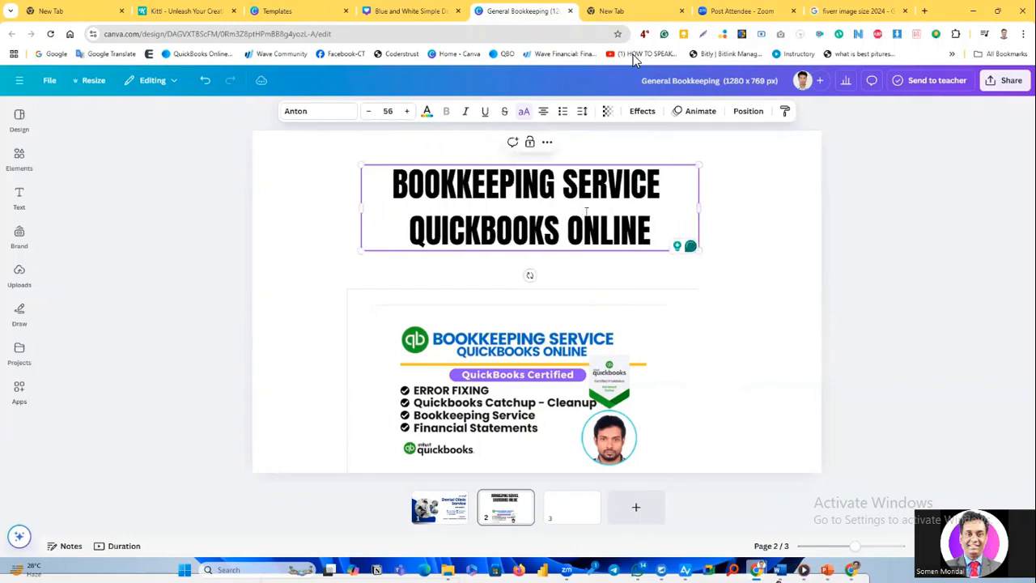
pyautogui.click(768, 208)
# Try left and right alignment on the heading text and return it to centre alignment.
pyautogui.click(562, 210)
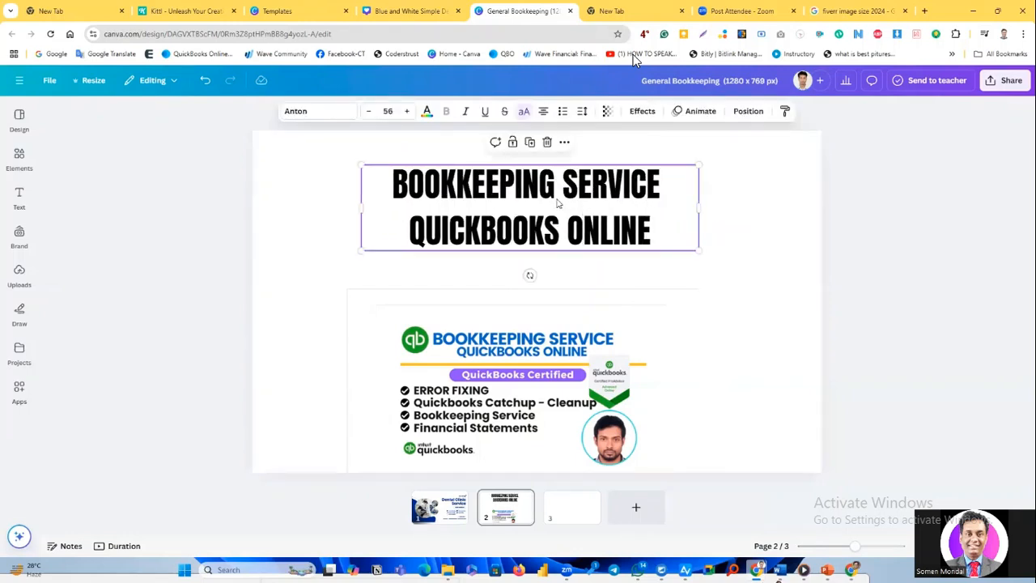
pyautogui.click(544, 112)
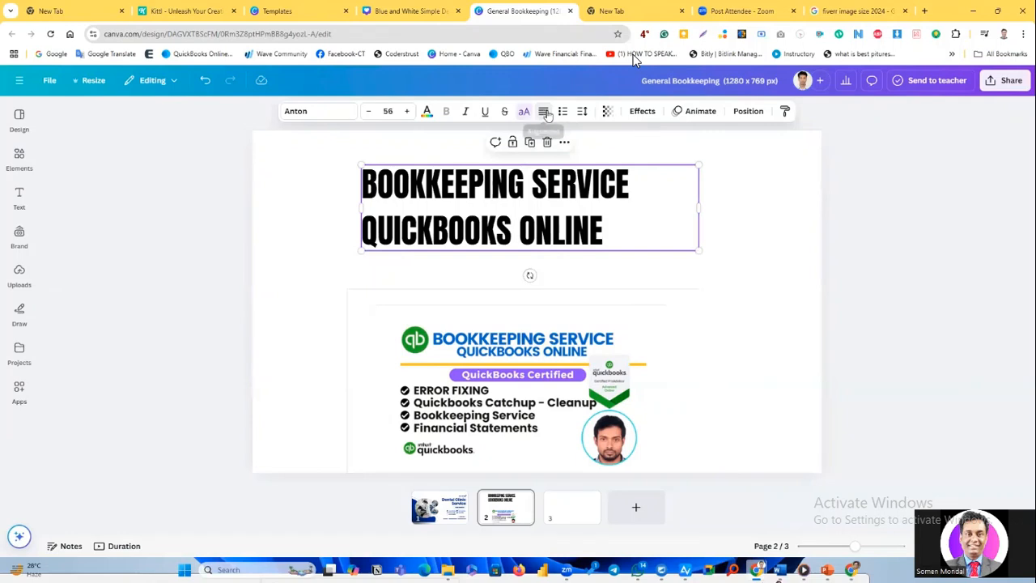
pyautogui.click(545, 112)
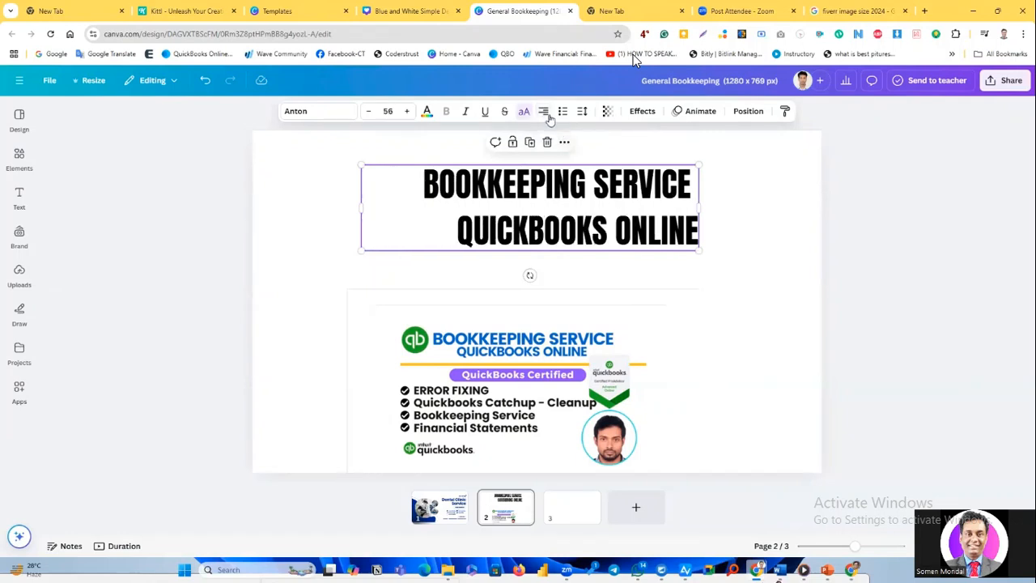
pyautogui.click(544, 111)
pyautogui.click(771, 220)
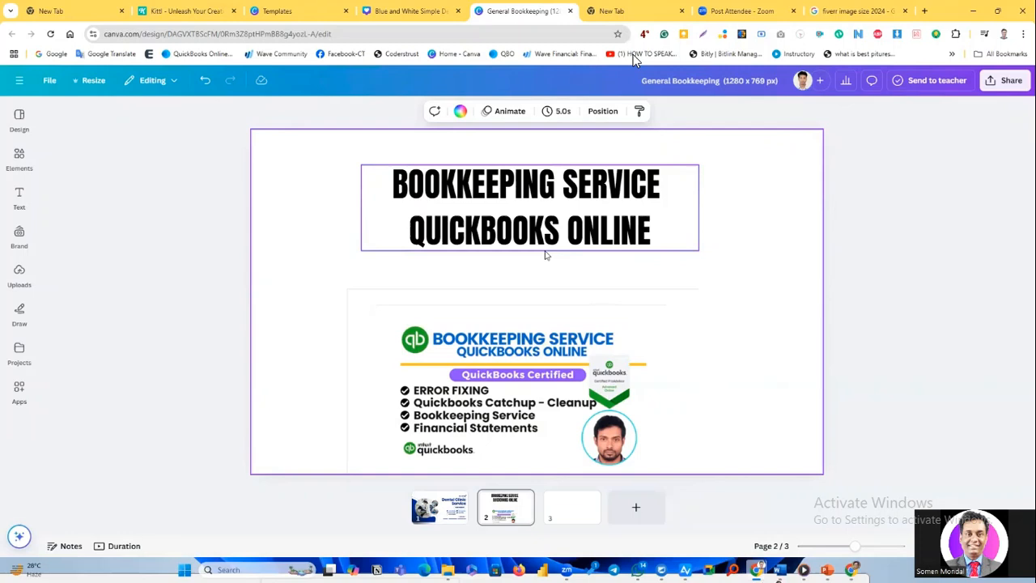
# Insert the recently used line element on the page and move the reference image down, clear of the line.
pyautogui.moveTo(534, 342)
pyautogui.mouseDown()
pyautogui.moveTo(547, 348)
pyautogui.moveTo(572, 322)
pyautogui.moveTo(527, 327)
pyautogui.moveTo(547, 317)
pyautogui.moveTo(530, 347)
pyautogui.mouseUp()
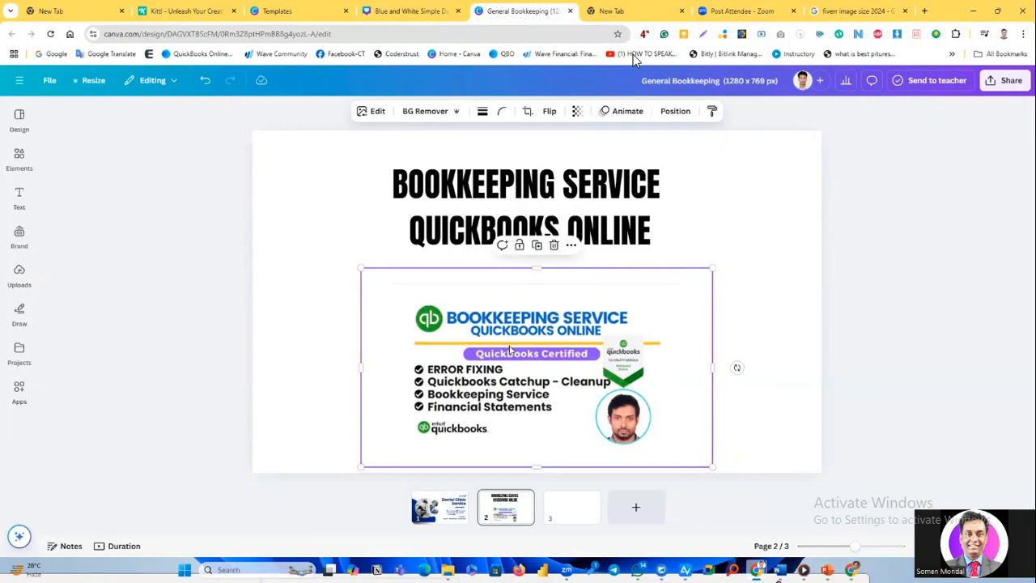
pyautogui.click(18, 234)
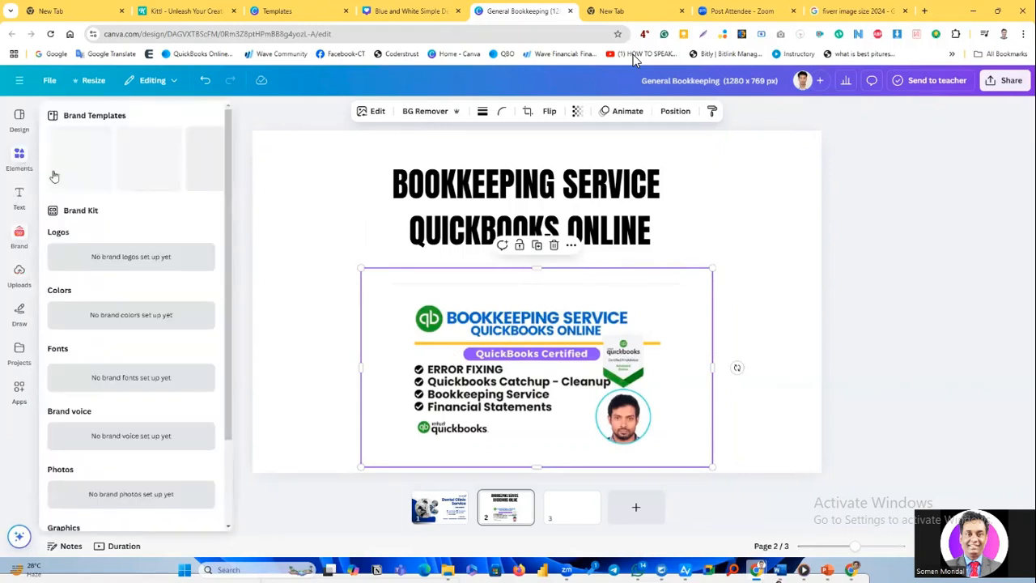
pyautogui.moveTo(20, 158)
pyautogui.click(136, 201)
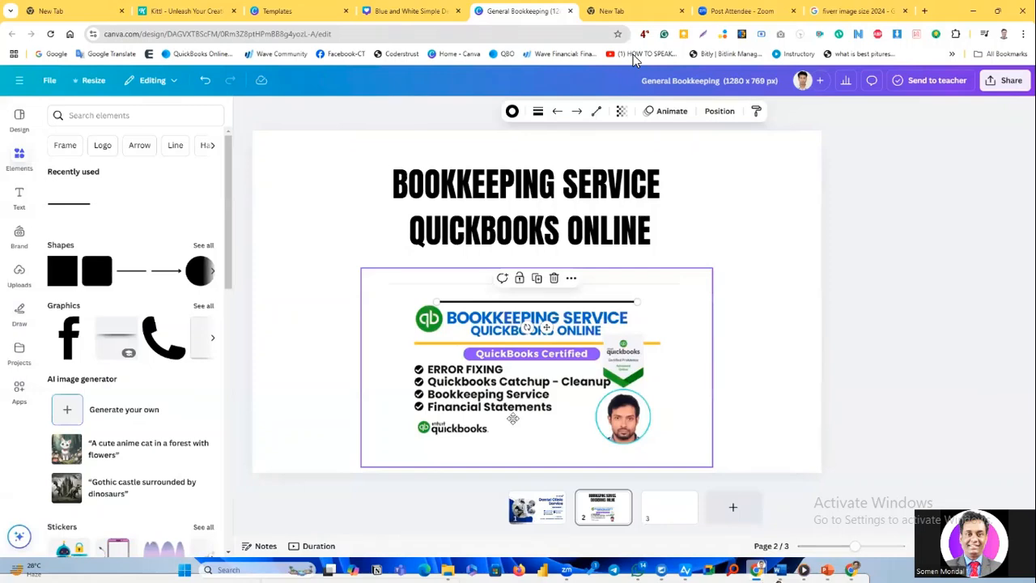
pyautogui.moveTo(503, 395); pyautogui.dragTo(528, 479)
# Place the line just below the heading and stretch it so it extends past both sides of the heading's text box.
pyautogui.click(477, 305)
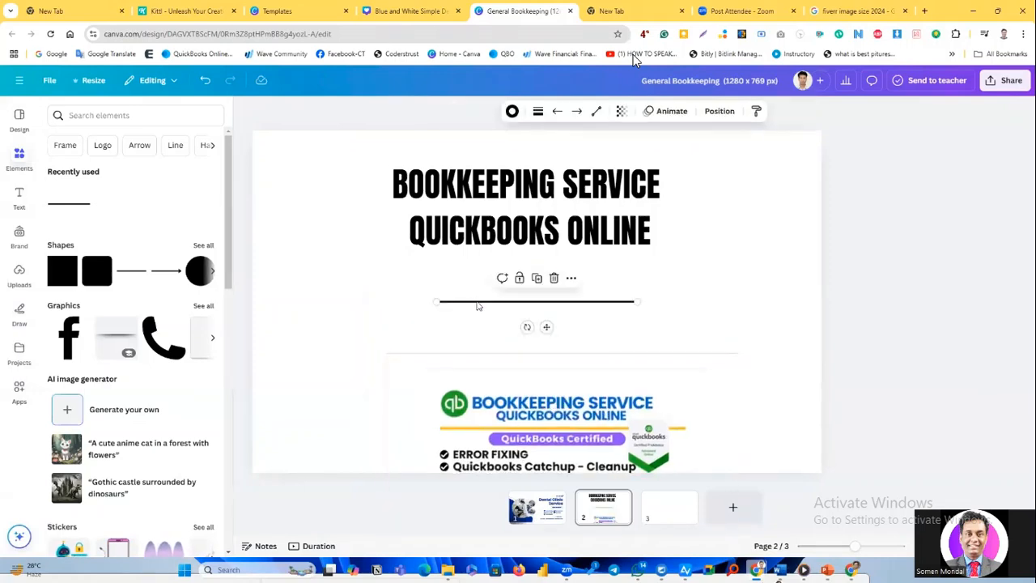
pyautogui.moveTo(470, 286); pyautogui.dragTo(328, 263)
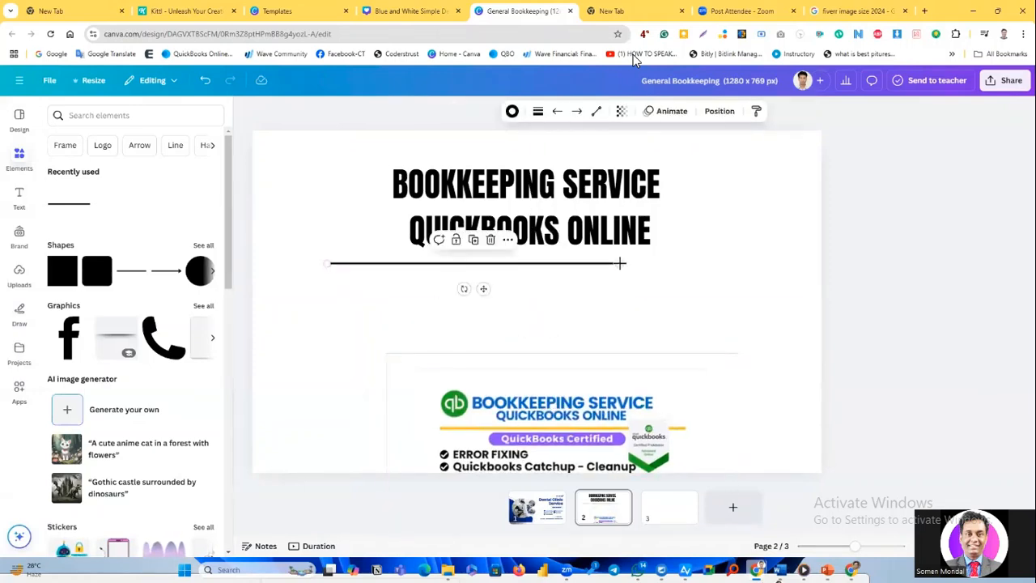
pyautogui.moveTo(652, 262); pyautogui.dragTo(728, 262)
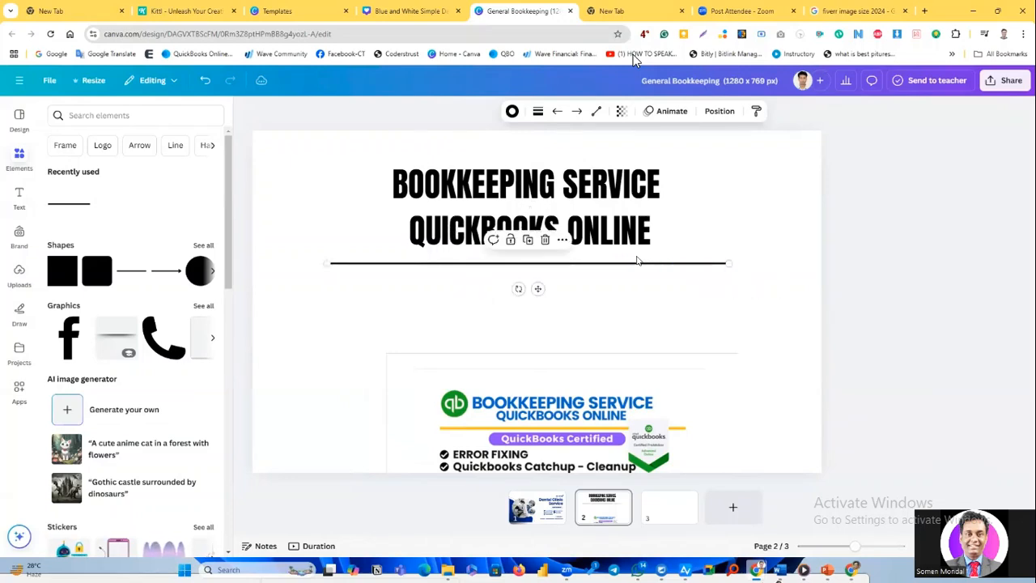
# Change the heading's text colour to the document blue #144bd4.
pyautogui.click(527, 206)
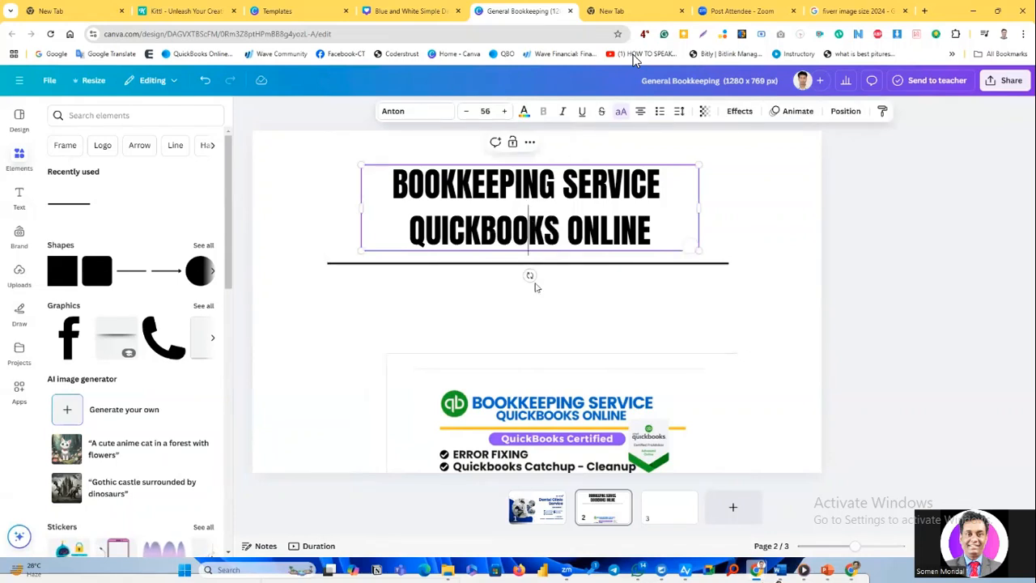
pyautogui.click(544, 409)
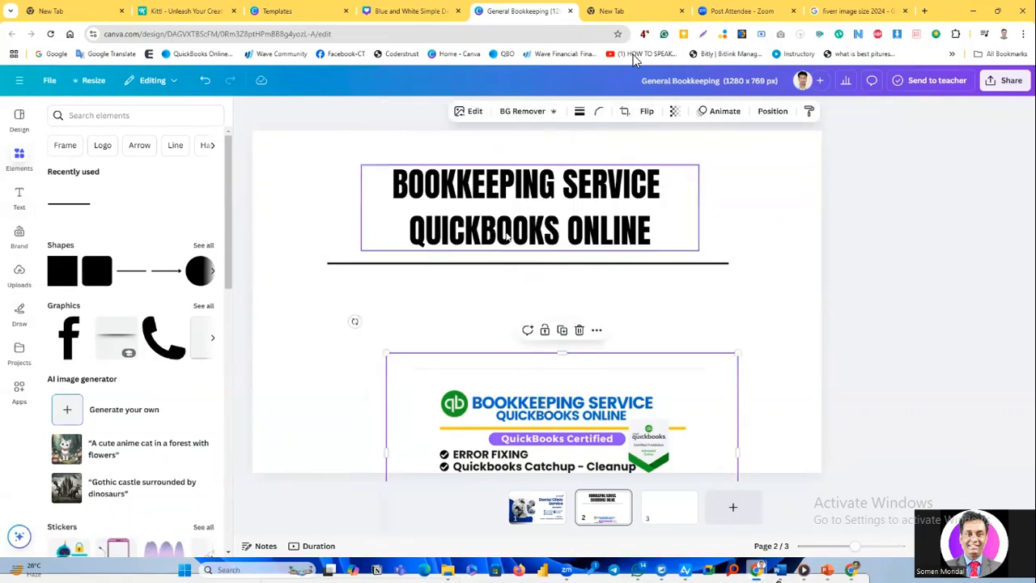
pyautogui.click(522, 202)
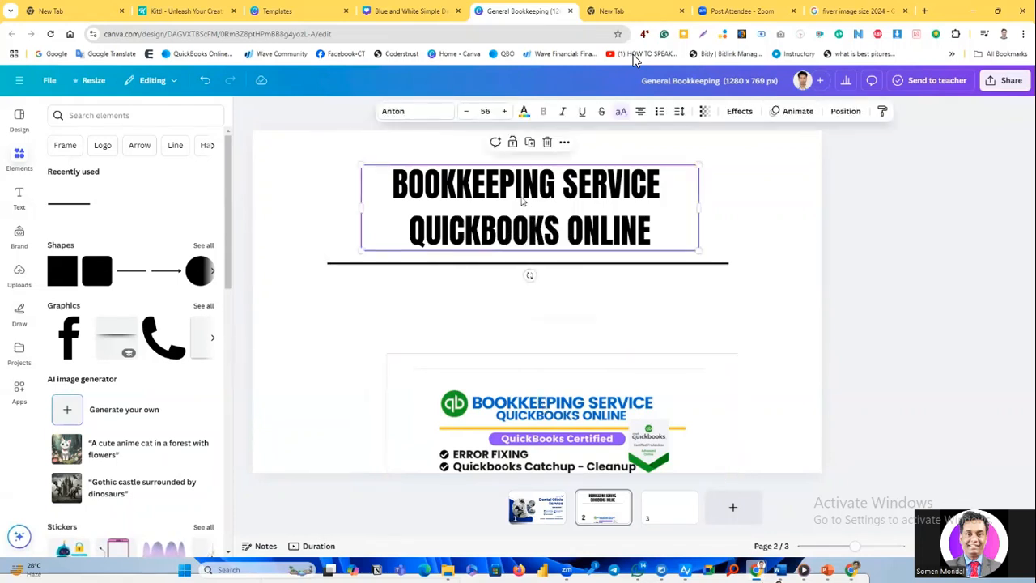
pyautogui.click(524, 112)
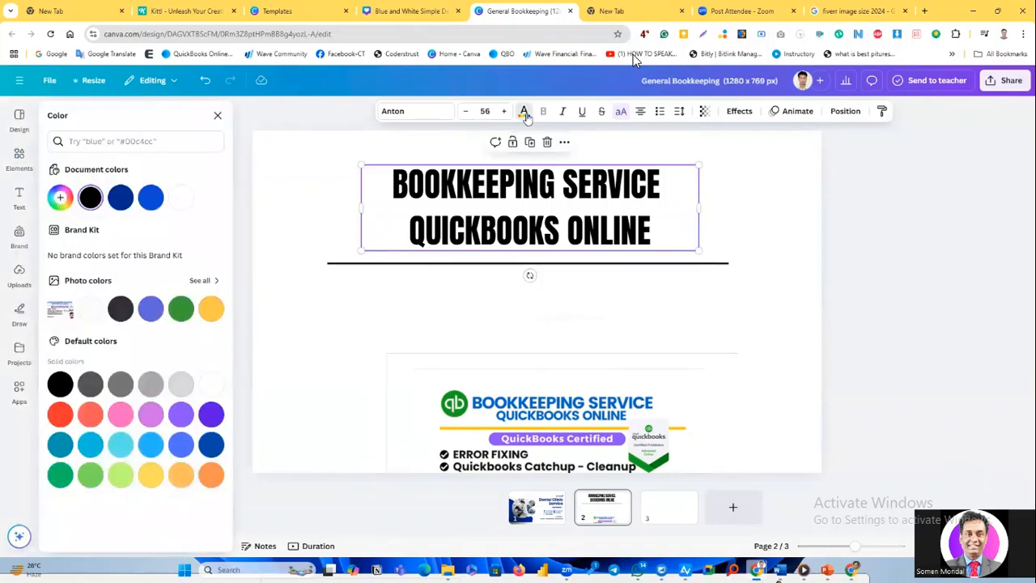
pyautogui.click(153, 204)
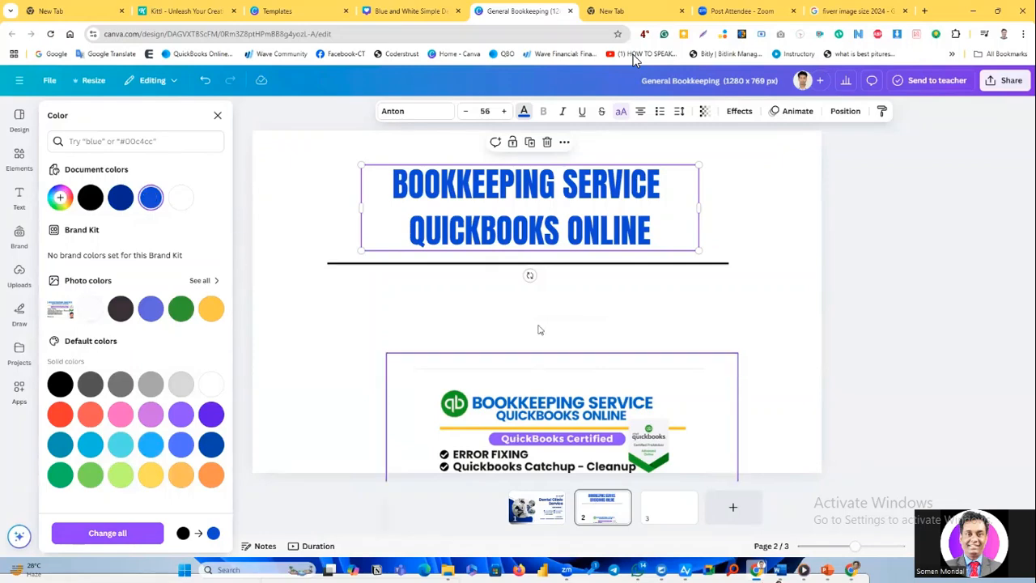
# Move the reference image to the page's upper-left corner and add a subheading reading "Error fixing" below the line.
pyautogui.moveTo(527, 414); pyautogui.dragTo(391, 172)
pyautogui.moveTo(323, 304); pyautogui.dragTo(290, 261)
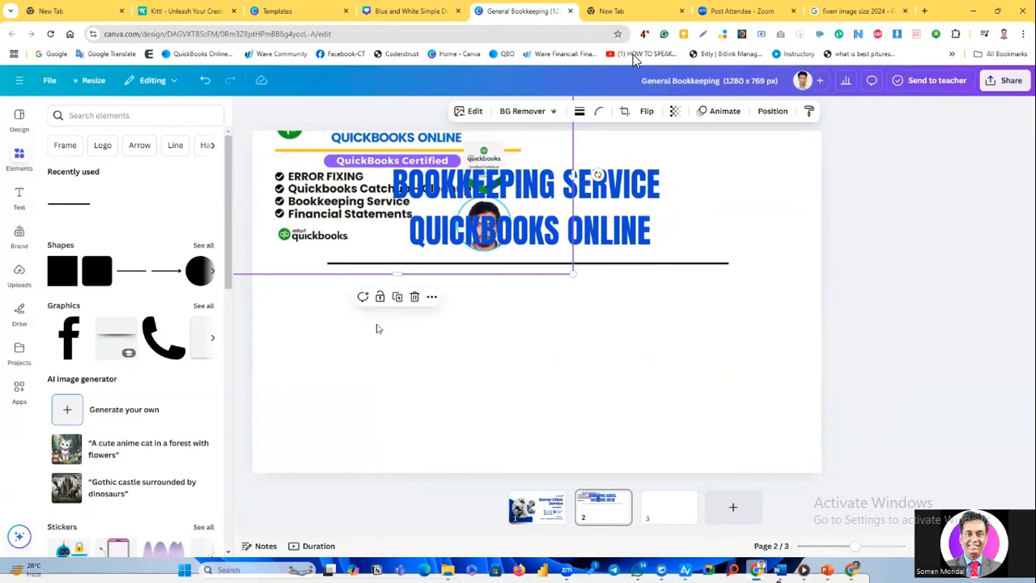
pyautogui.click(26, 204)
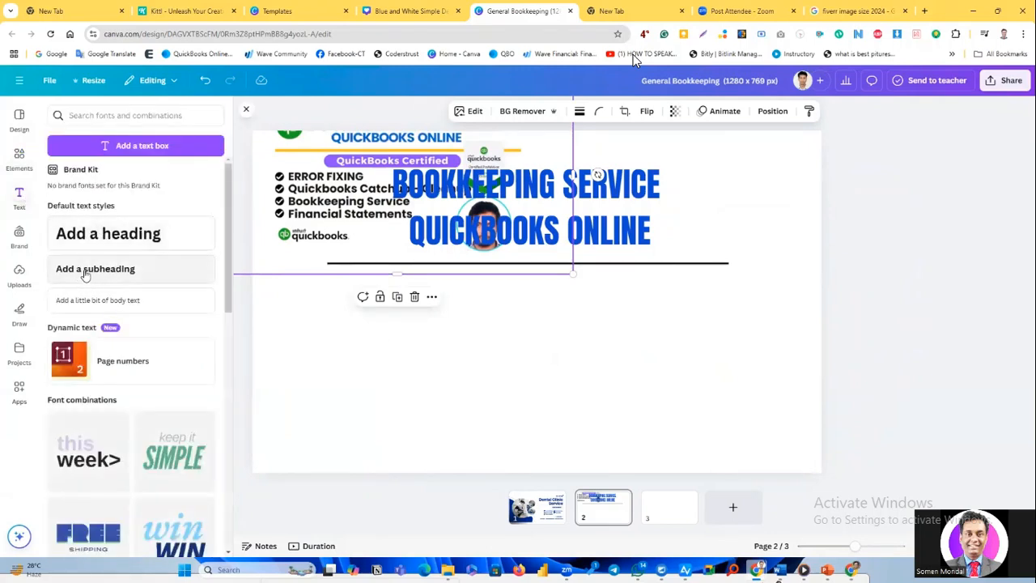
pyautogui.click(85, 272)
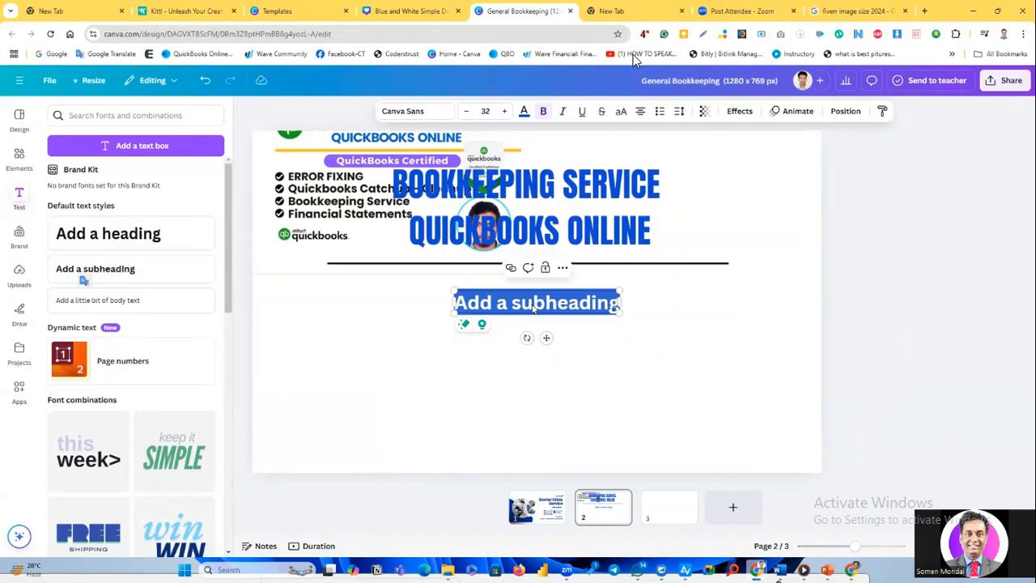
pyautogui.write('E')
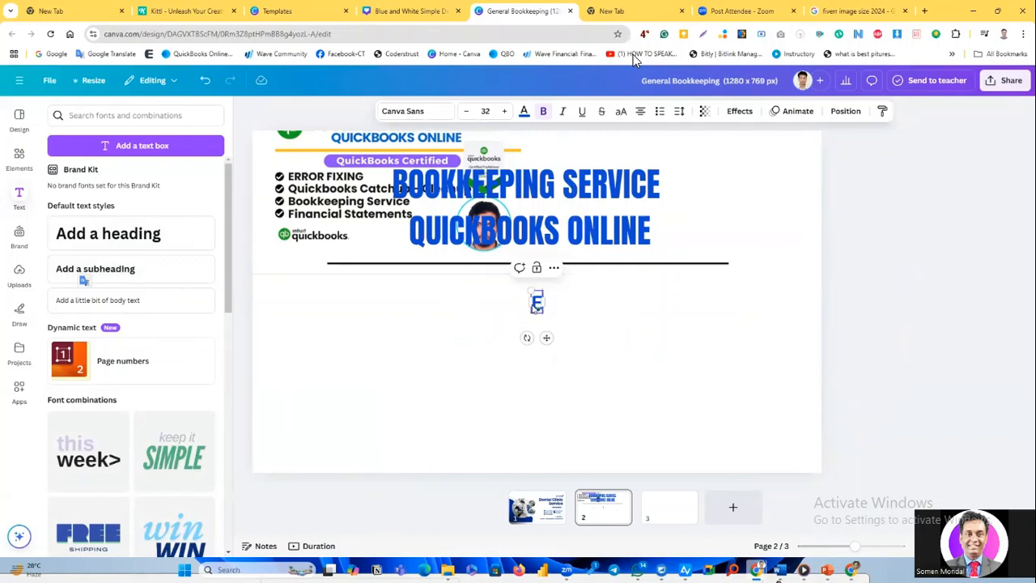
pyautogui.write('rror fixing')
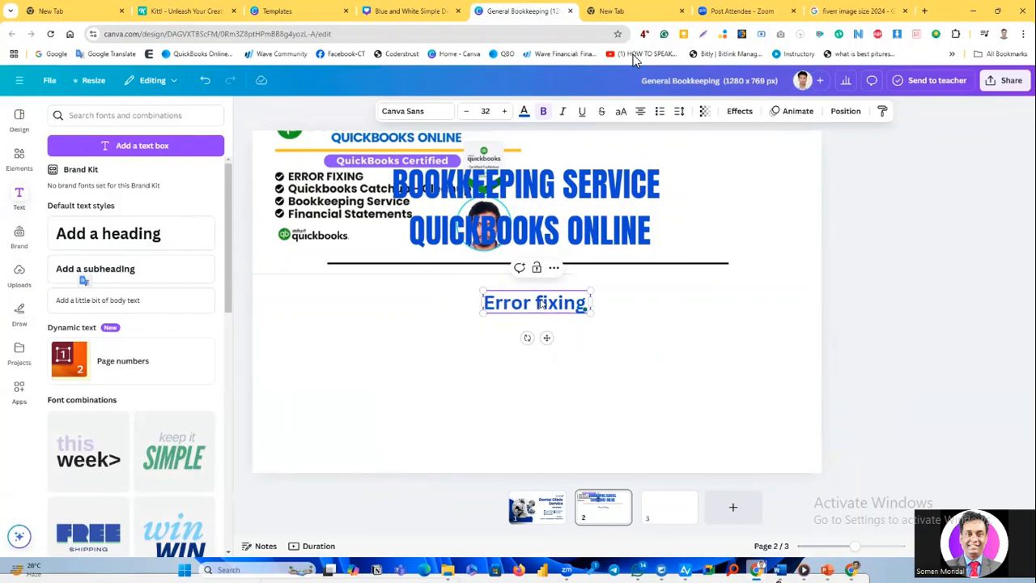
# Capitalise the second word of the subheading below the line so it reads "Error Fixing".
pyautogui.click(540, 302)
pyautogui.press('Delete')
pyautogui.write('F')
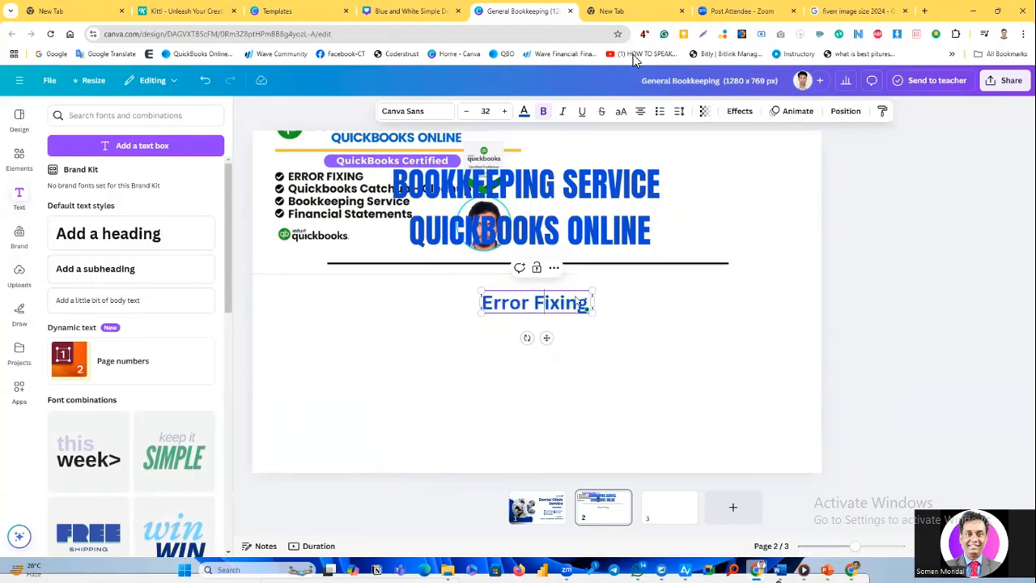
# Duplicate the "Error Fixing" subheading and place the copy directly below it, aligned with the original.
pyautogui.click(536, 320)
pyautogui.click(541, 312)
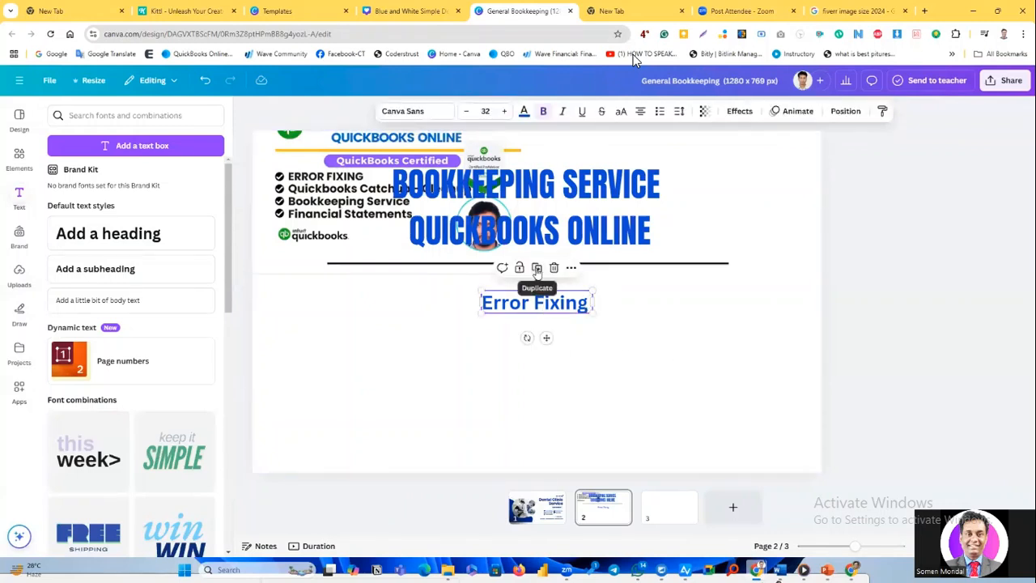
pyautogui.click(537, 268)
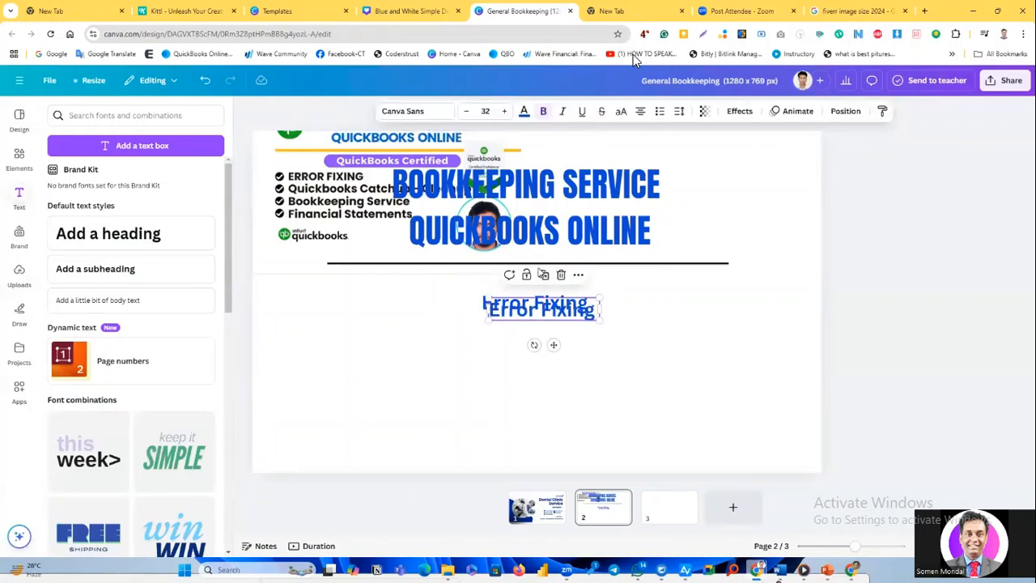
pyautogui.moveTo(535, 316); pyautogui.dragTo(535, 332)
# Replace the text of the second service line with "QBO Catch up Clean up".
pyautogui.doubleClick(534, 324)
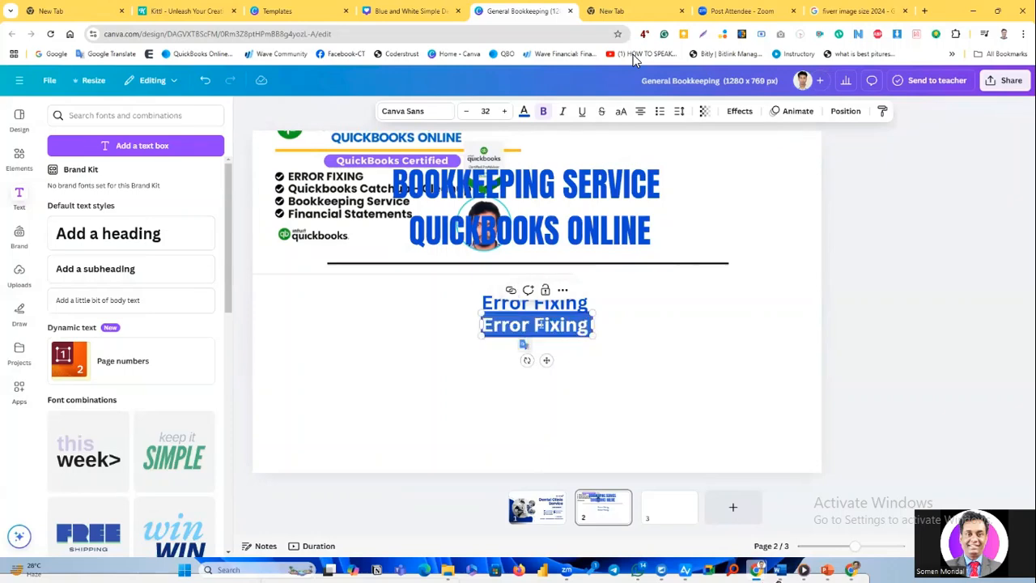
pyautogui.write('Q')
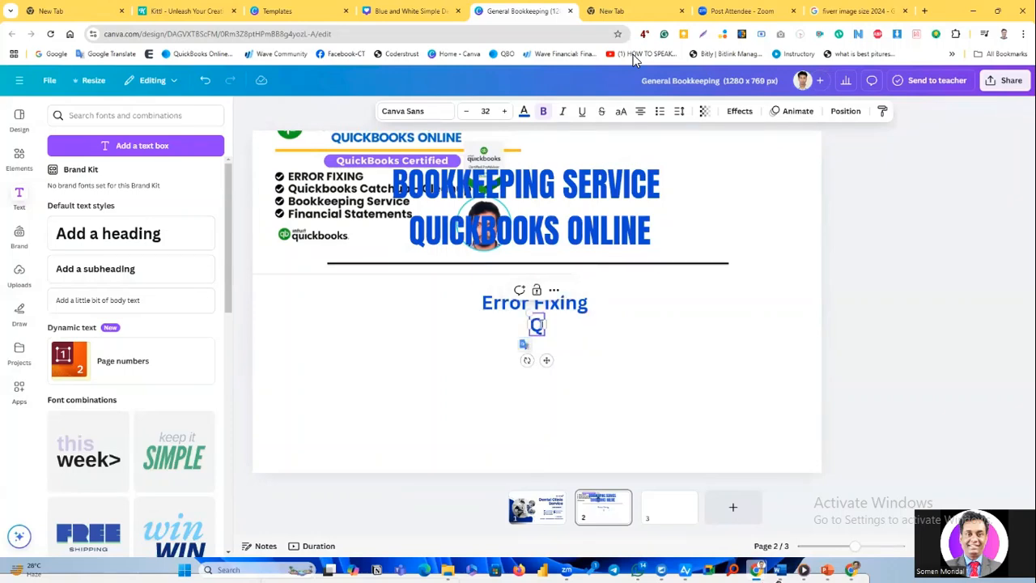
pyautogui.write('QB')
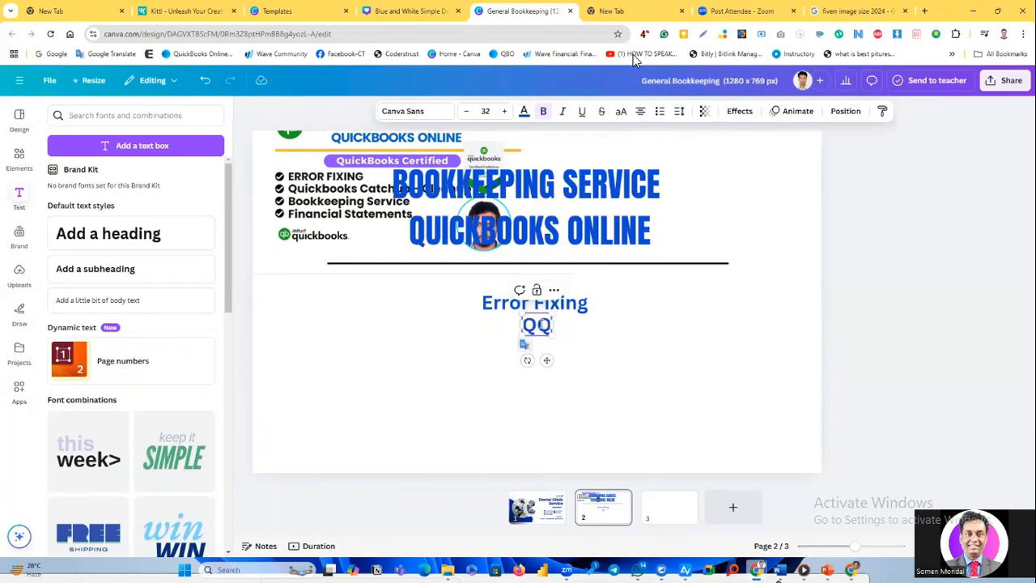
pyautogui.press('BackSpace')
pyautogui.press('BackSpace')
pyautogui.write('BO')
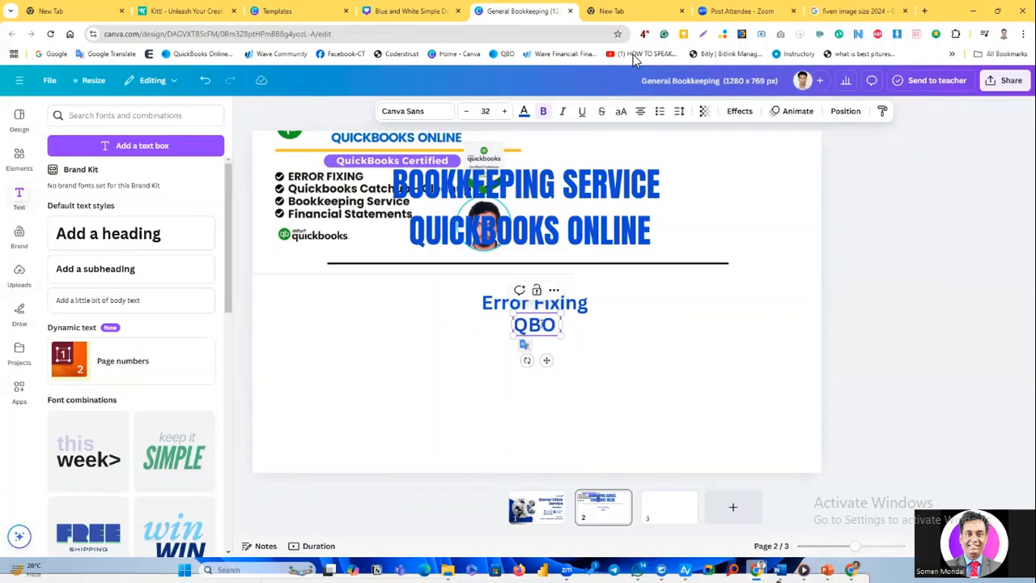
pyautogui.write(' Catch')
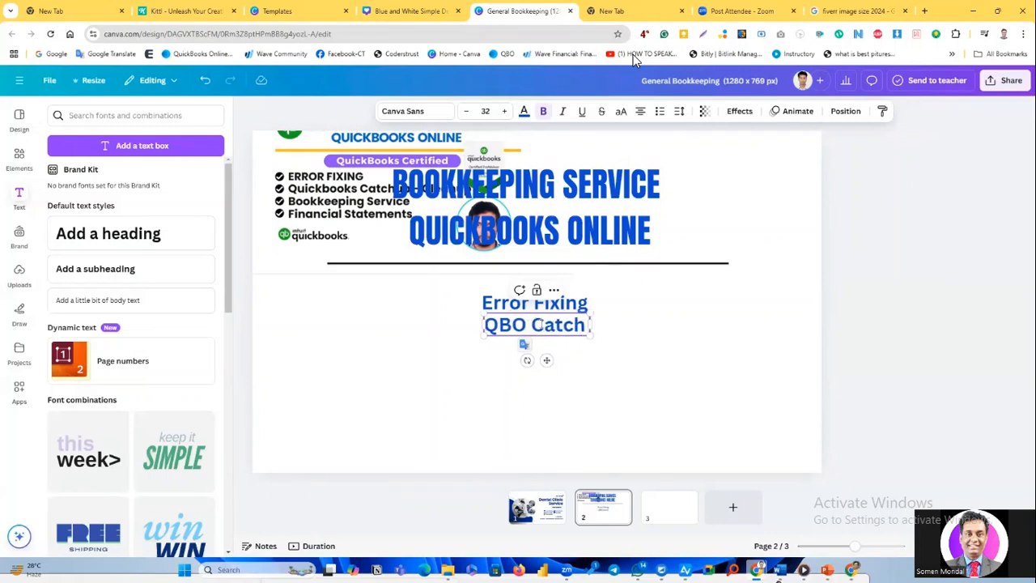
pyautogui.write(' up Clearn')
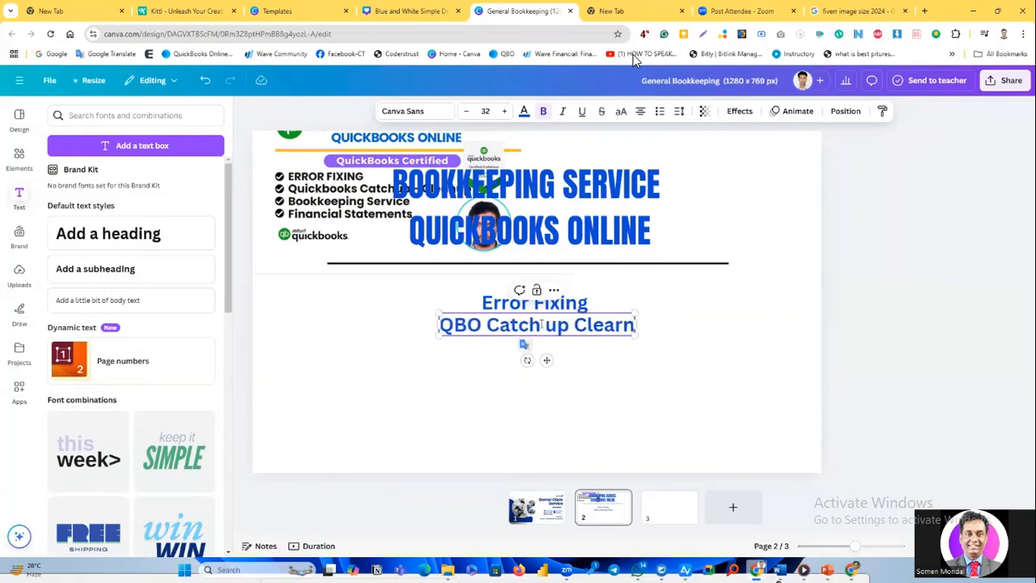
pyautogui.press('BackSpace')
pyautogui.press('BackSpace')
pyautogui.write('n up')
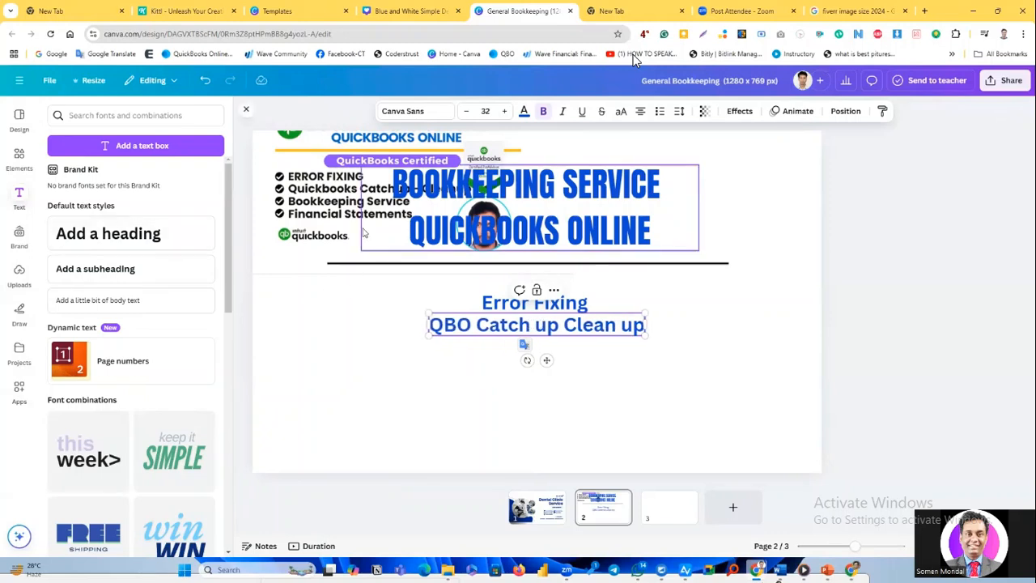
pyautogui.click(340, 324)
# Duplicate the "QBO Catch up Clean up" line and place the copy just below it.
pyautogui.click(569, 334)
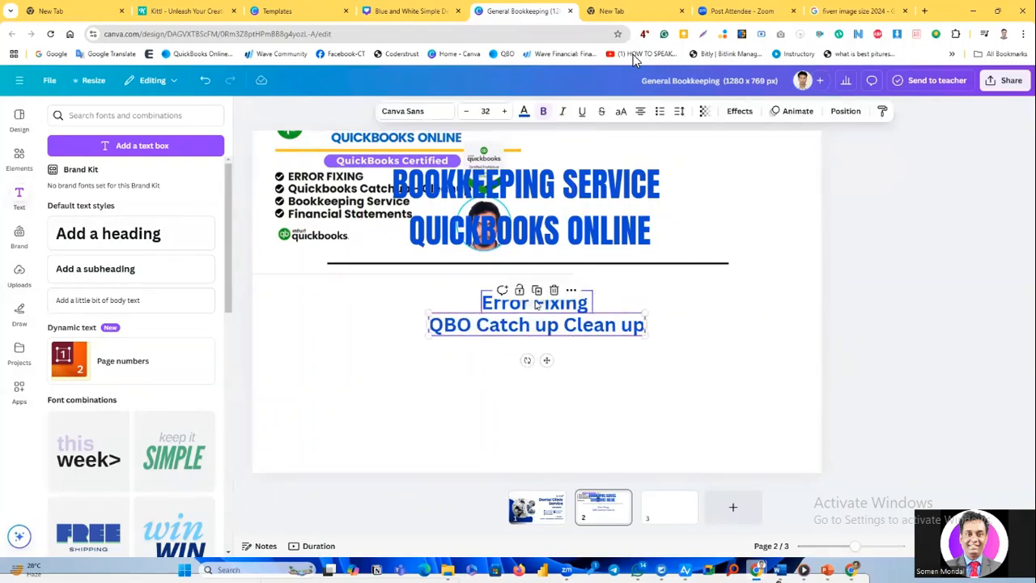
pyautogui.click(539, 294)
pyautogui.moveTo(531, 328); pyautogui.dragTo(516, 353)
# Replace the text of the third service line with "Bookkeeping Service".
pyautogui.doubleClick(516, 353)
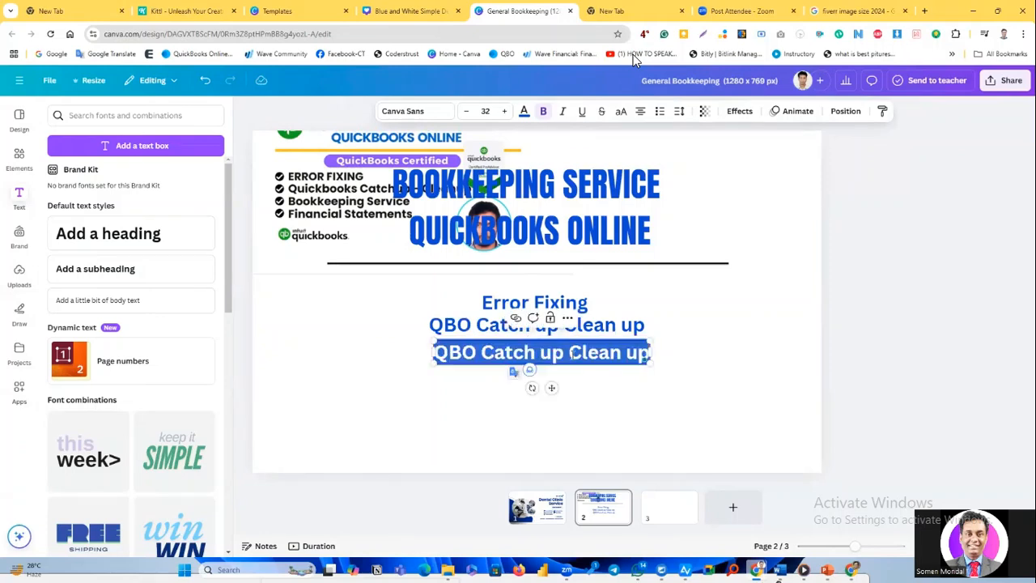
pyautogui.write('Boo')
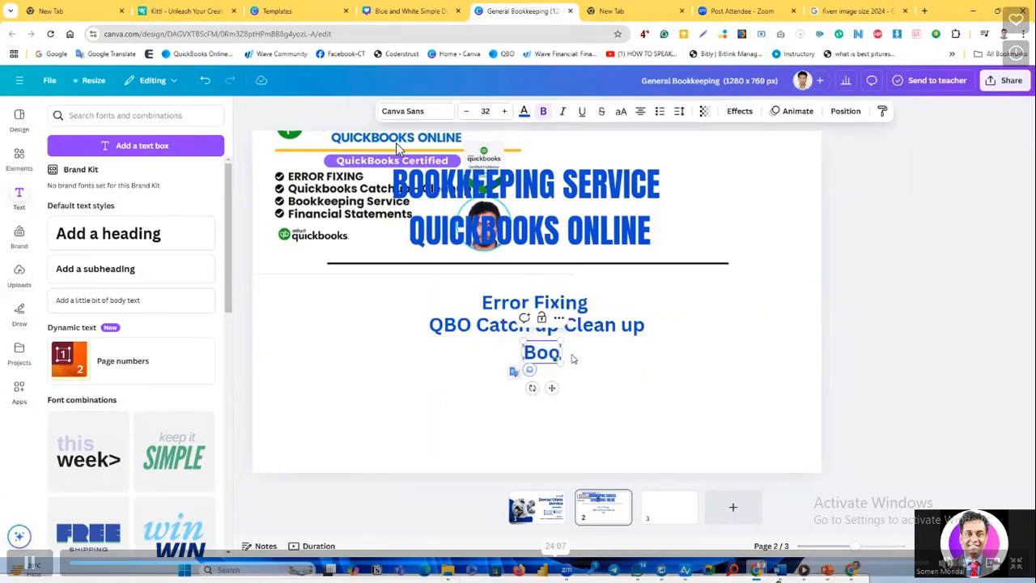
pyautogui.write('kkeeing')
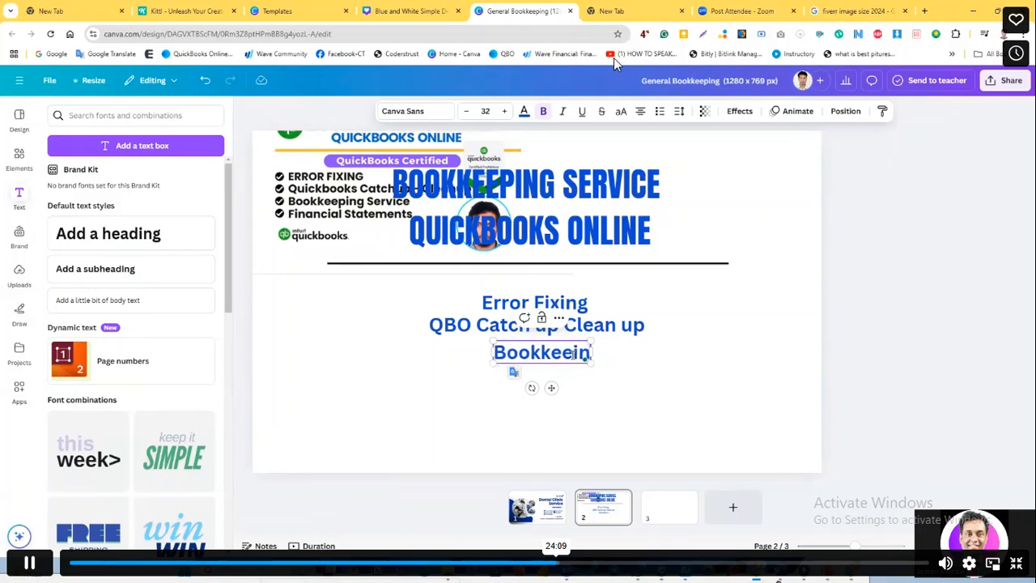
pyautogui.press('BackSpace')
pyautogui.press('BackSpace')
pyautogui.press('BackSpace')
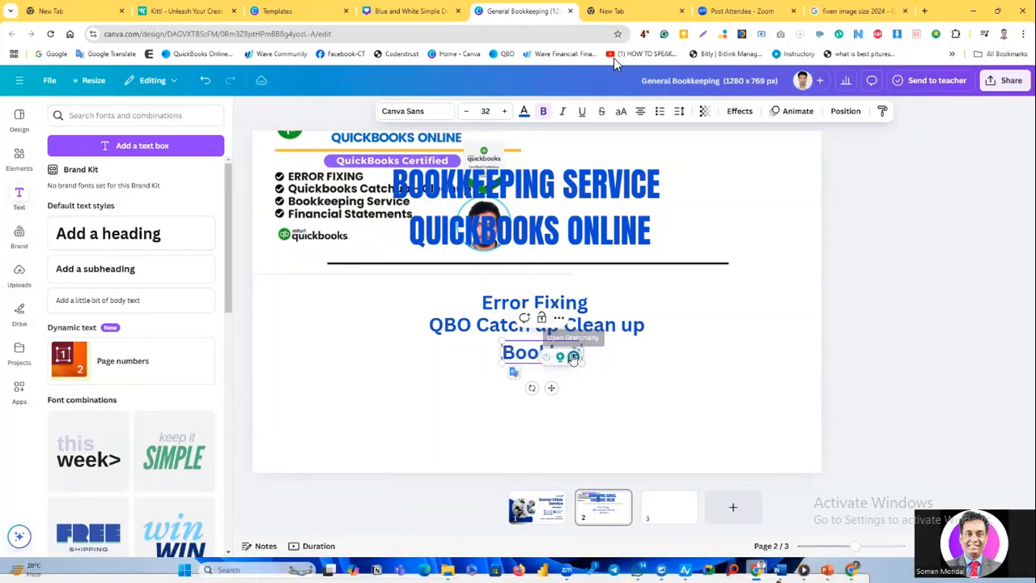
pyautogui.write('ping Servfice')
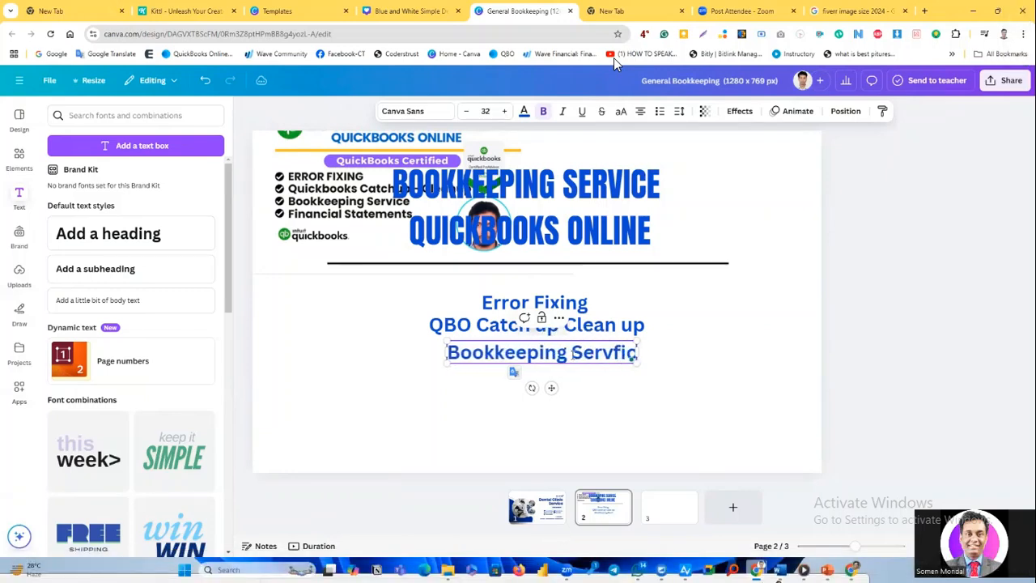
pyautogui.press('BackSpace')
pyautogui.press('BackSpace')
pyautogui.press('BackSpace')
pyautogui.press('BackSpace')
pyautogui.write('ic')
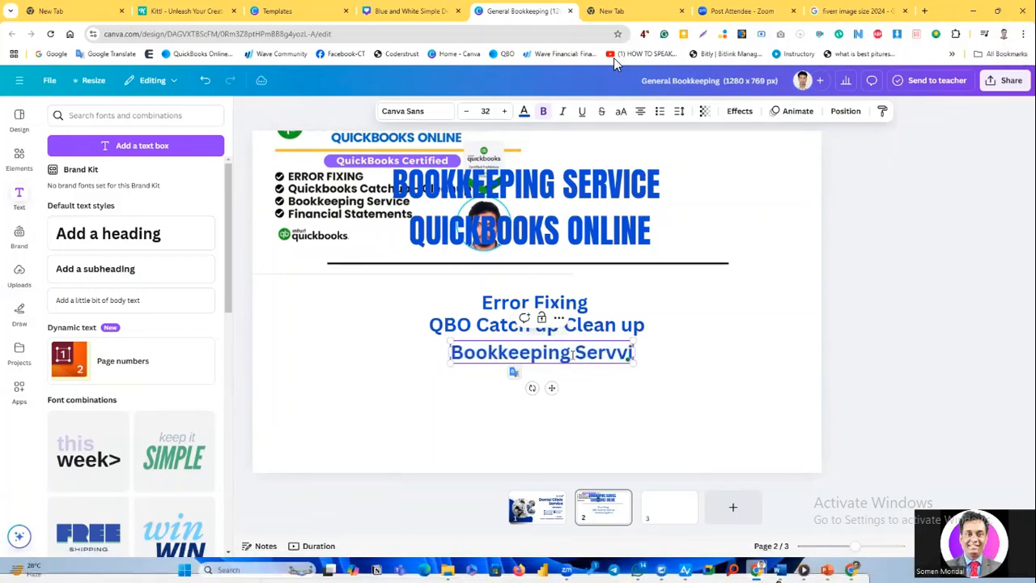
pyautogui.press('BackSpace')
pyautogui.press('BackSpace')
pyautogui.write('ice')
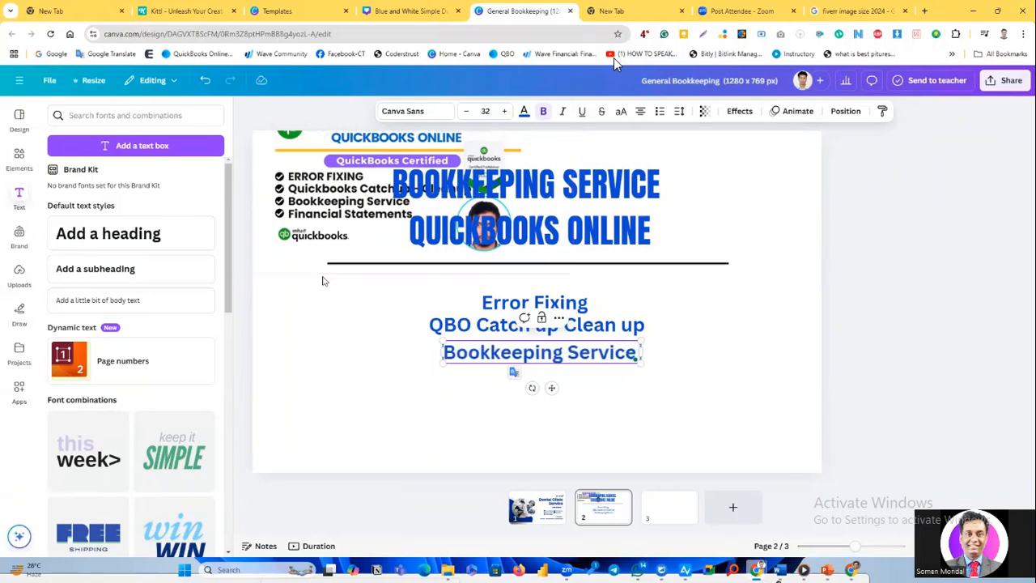
pyautogui.click(389, 389)
# Duplicate the "Bookkeeping Service" line and place the copy below it as the fourth service line.
pyautogui.click(536, 364)
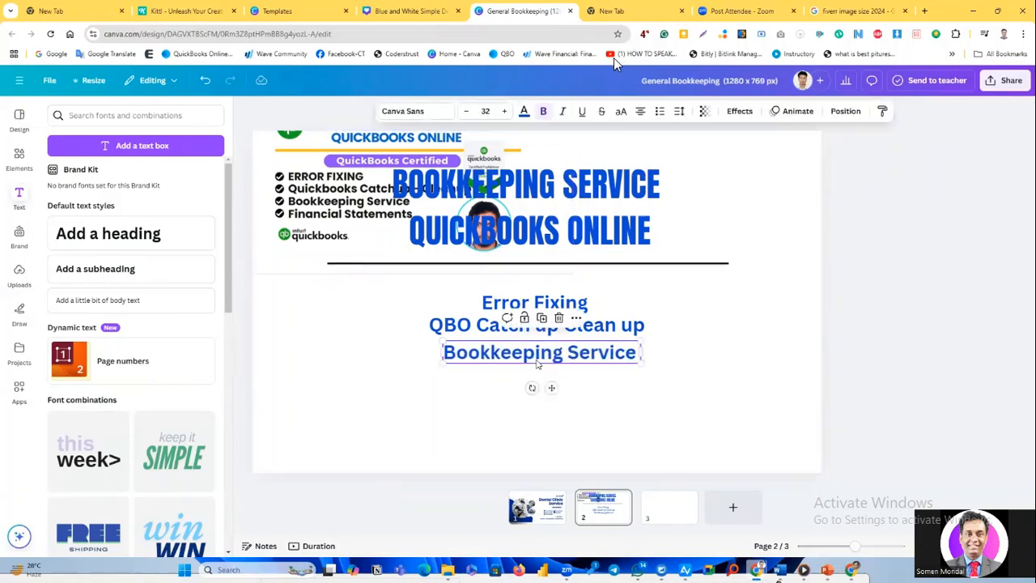
pyautogui.click(542, 319)
pyautogui.moveTo(530, 391); pyautogui.dragTo(535, 382)
# Replace the text of the fourth service line with "Financial Statements".
pyautogui.click(596, 376)
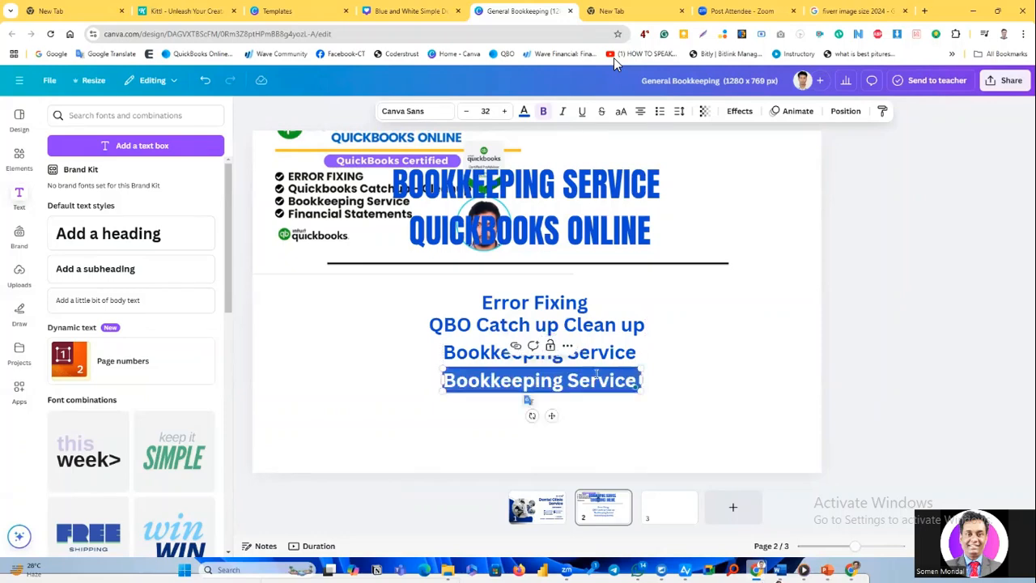
pyautogui.write('Finaicla')
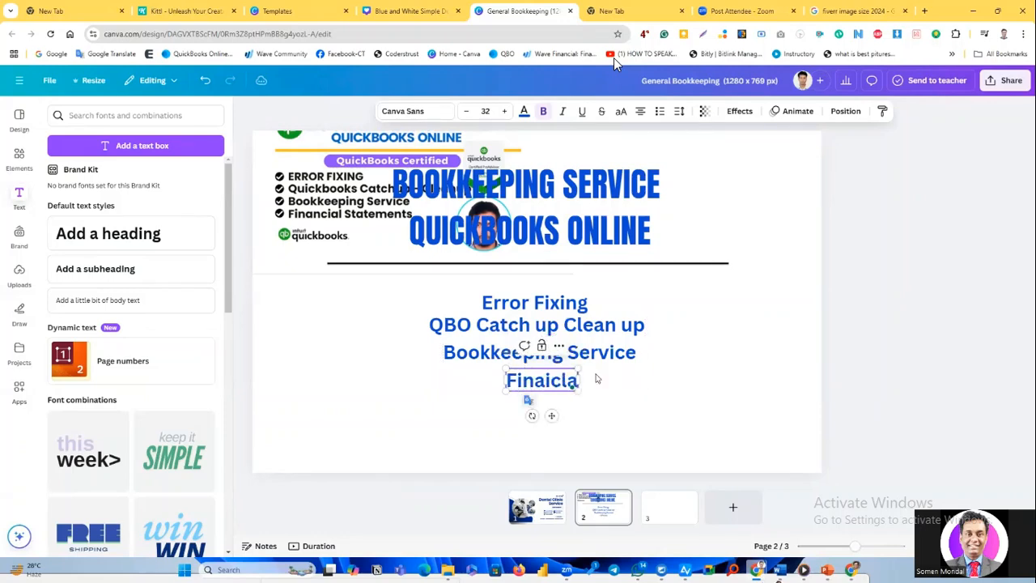
pyautogui.press('BackSpace')
pyautogui.press('BackSpace')
pyautogui.press('BackSpace')
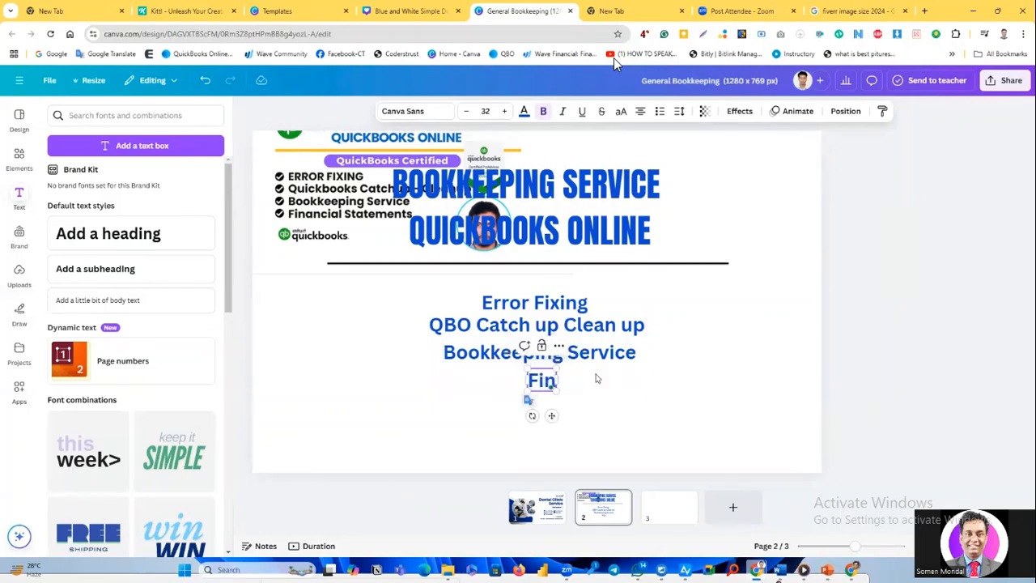
pyautogui.write('ancial')
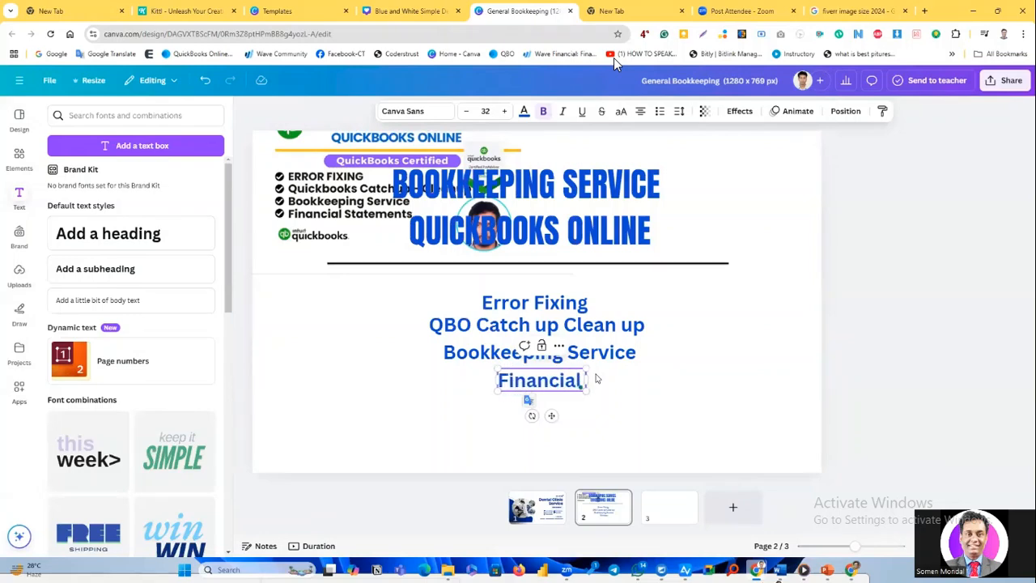
pyautogui.write(' Statements')
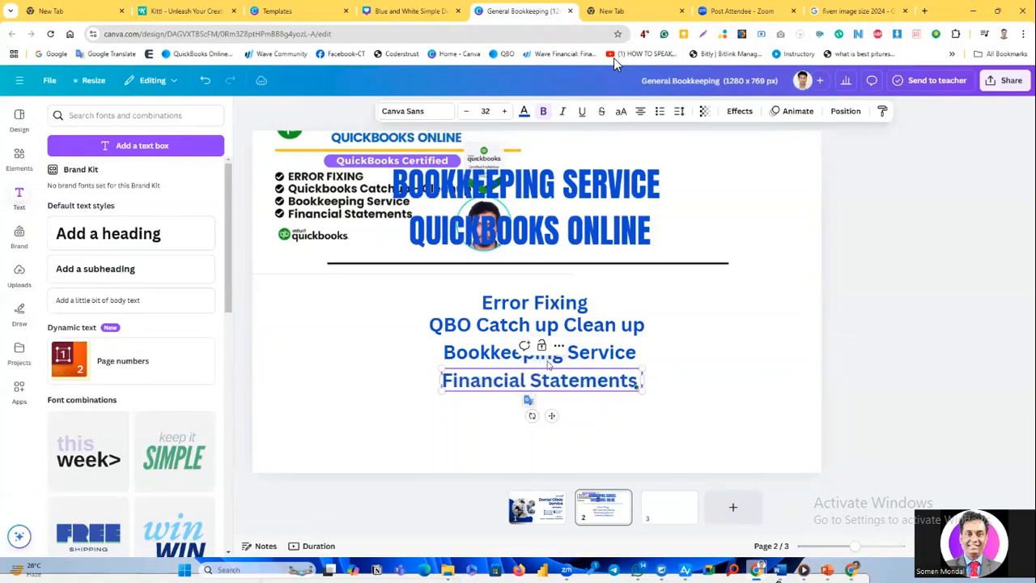
pyautogui.click(798, 321)
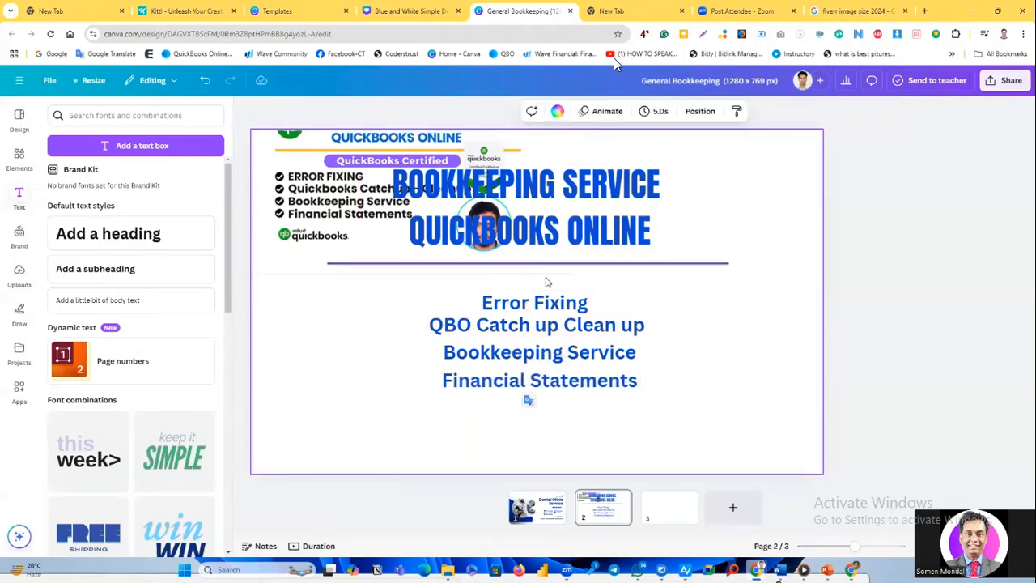
# Increase the font size of the "Error Fixing" line to 35.
pyautogui.click(553, 210)
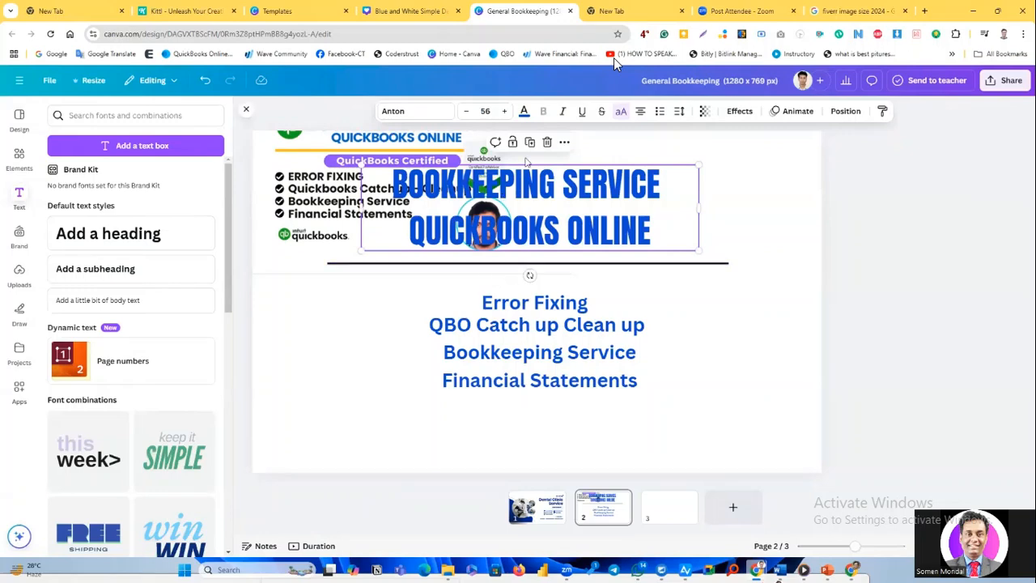
pyautogui.click(539, 306)
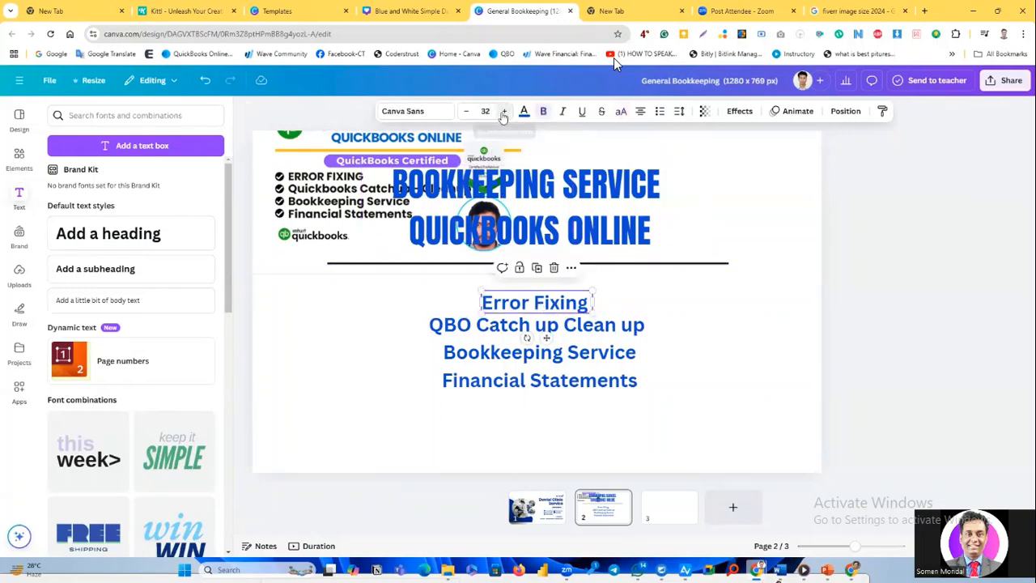
pyautogui.click(503, 114)
pyautogui.click(503, 114)
pyautogui.click(503, 113)
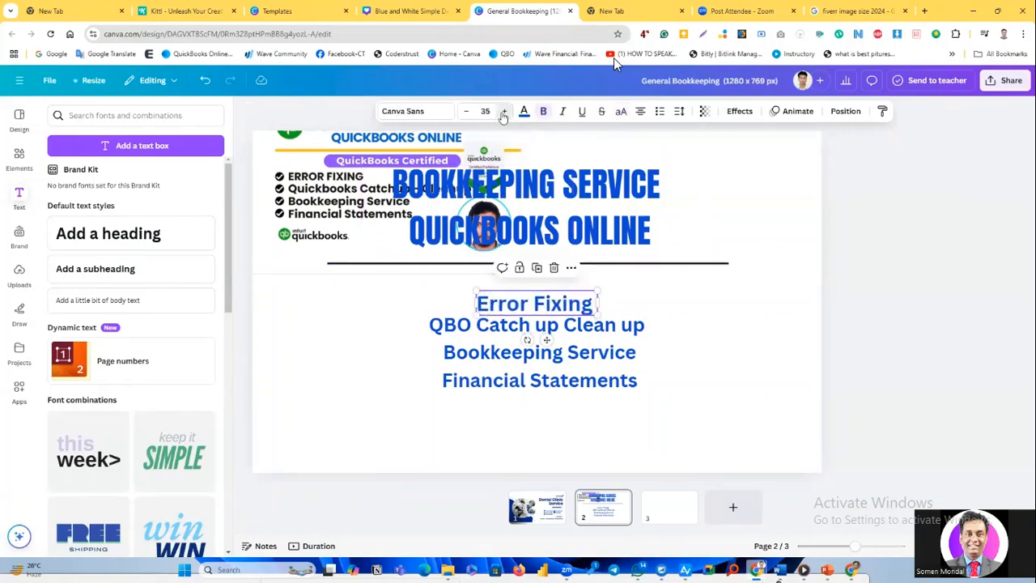
pyautogui.press('Right')
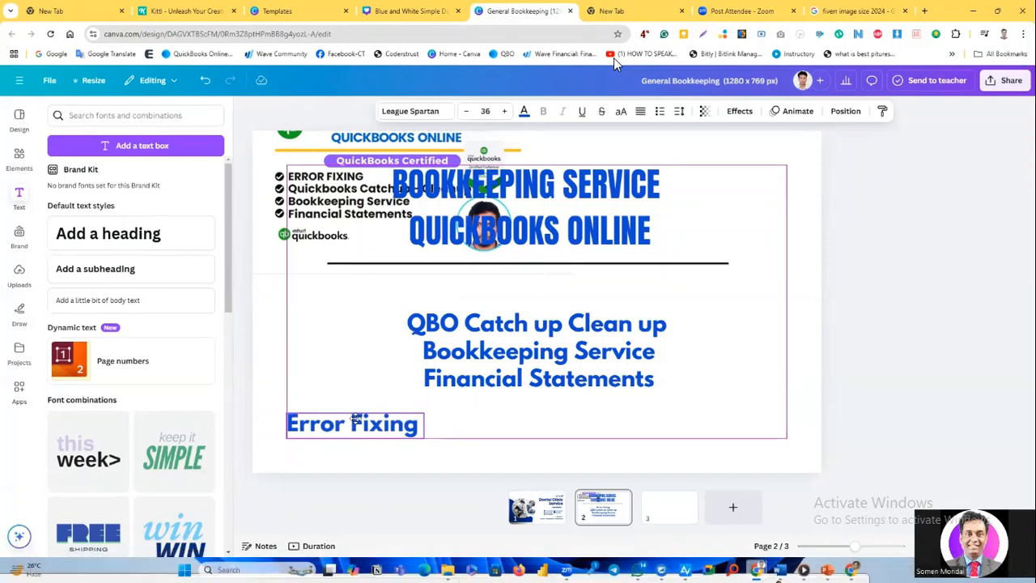
pyautogui.press('Right')
pyautogui.press('Right')
pyautogui.press('Right')
pyautogui.press('Right')
pyautogui.press('Right')
pyautogui.press('Right')
pyautogui.press('Right')
pyautogui.press('Right')
pyautogui.press('Right')
pyautogui.press('Right')
pyautogui.press('Right')
pyautogui.press('Right')
pyautogui.press('Right')
pyautogui.press('Right')
pyautogui.press('Right')
pyautogui.press('Right')
pyautogui.press('Right')
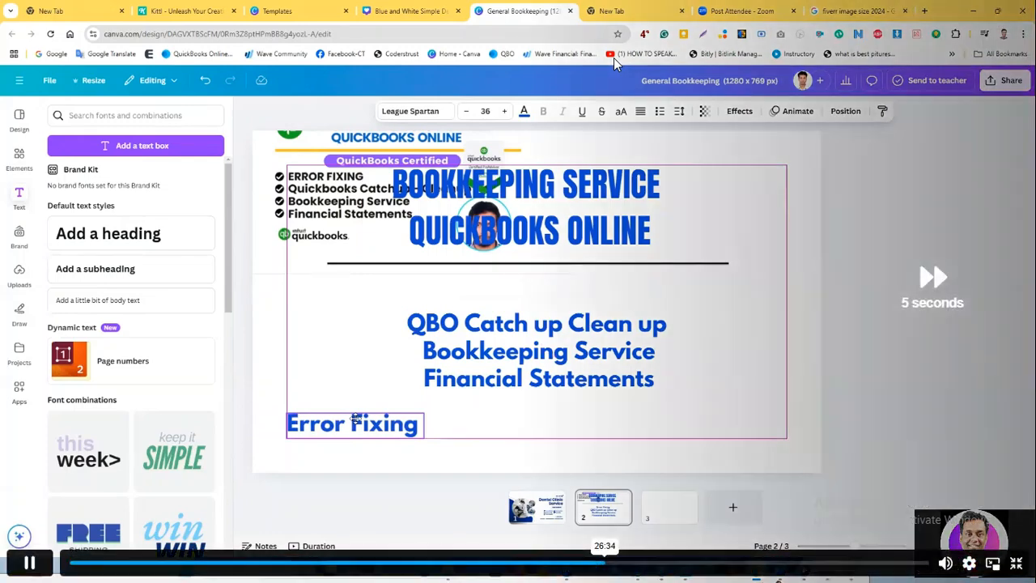
pyautogui.press('Right')
pyautogui.press('Right')
pyautogui.press('Right')
pyautogui.press('Right')
pyautogui.press('Right')
pyautogui.press('Right')
pyautogui.press('Right')
pyautogui.press('Right')
pyautogui.press('Right')
pyautogui.press('Right')
pyautogui.press('Right')
pyautogui.press('Right')
pyautogui.press('Right')
pyautogui.press('Right')
pyautogui.press('Right')
pyautogui.press('Right')
pyautogui.press('Right')
pyautogui.press('Right')
pyautogui.press('Right')
pyautogui.press('Right')
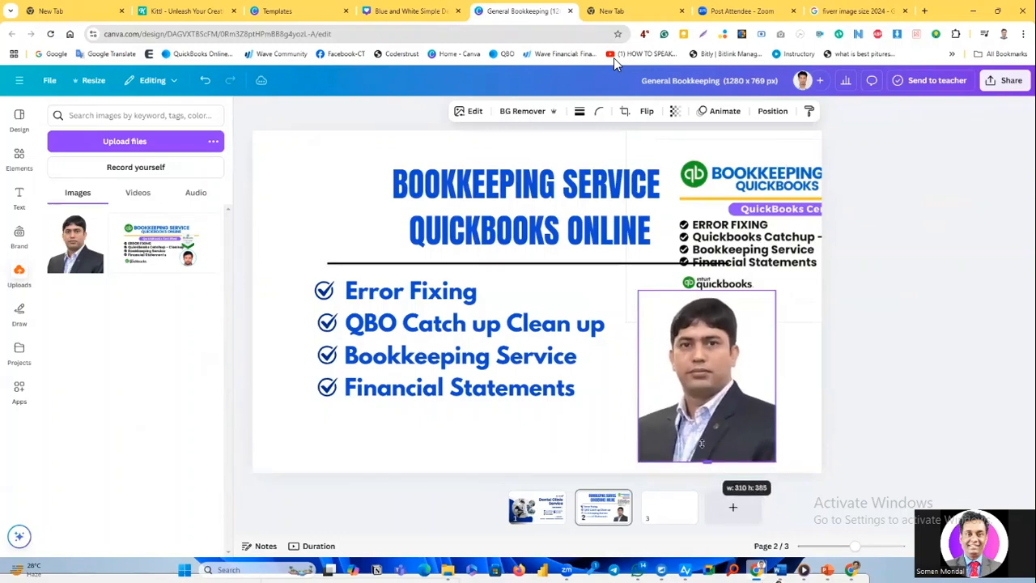
pyautogui.press('Right')
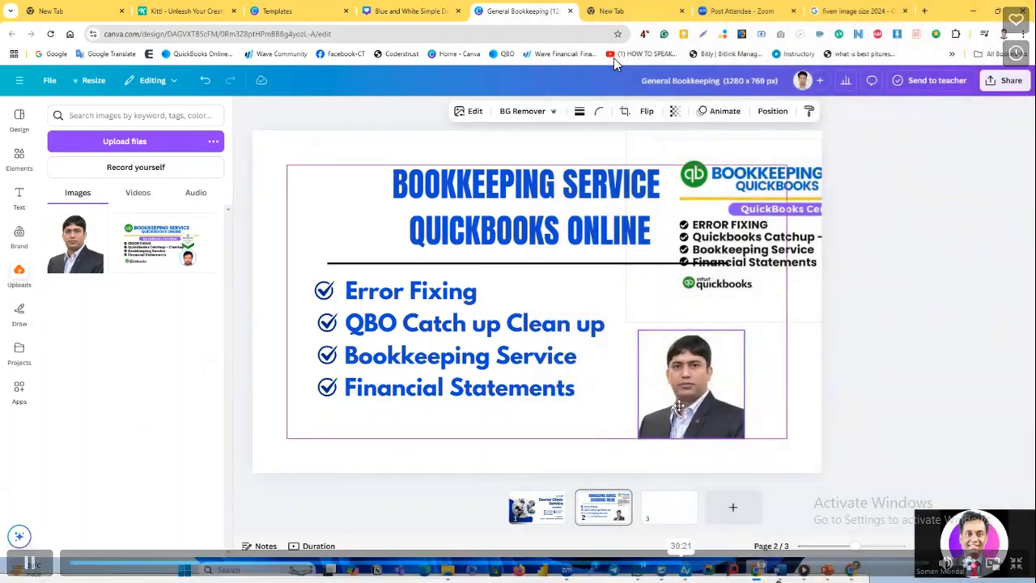
pyautogui.press('Right')
pyautogui.press('Right')
pyautogui.press('Right')
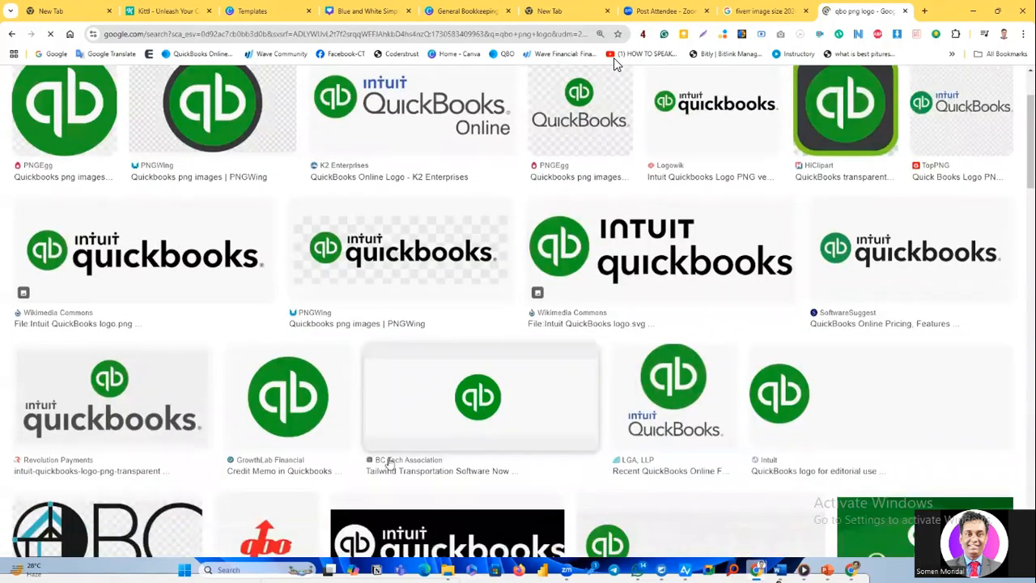
pyautogui.press('Right')
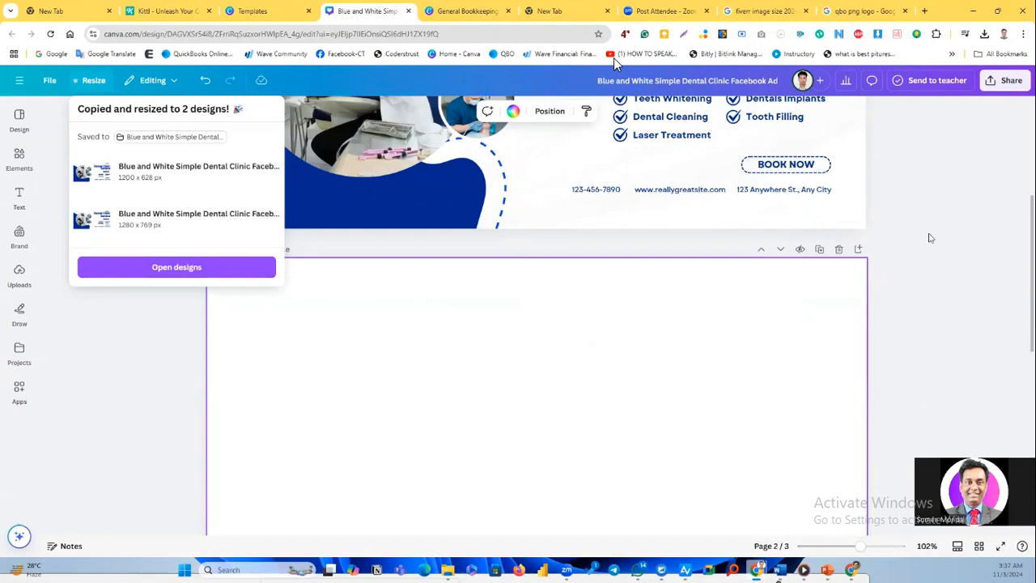
# Upload the green QuickBooks logo from Downloads to the General Bookkeeping design and place it beside the start of the heading on page 2.
pyautogui.click(467, 10)
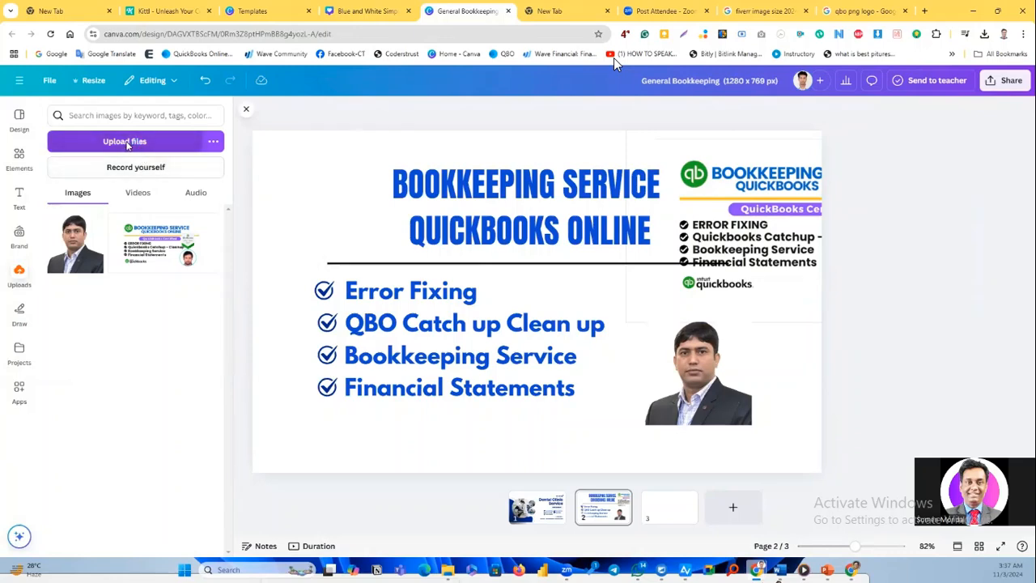
pyautogui.click(125, 141)
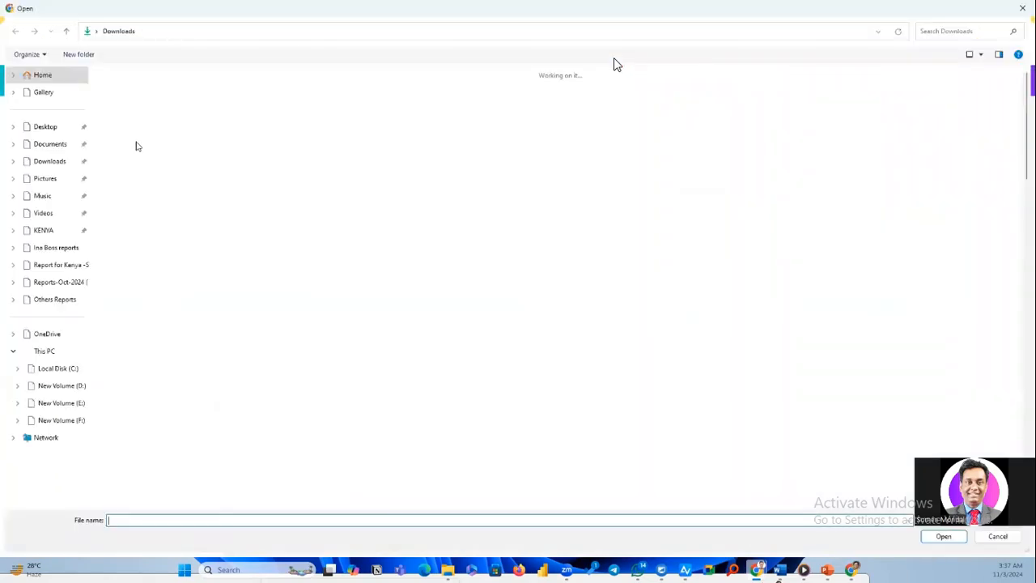
pyautogui.doubleClick(138, 128)
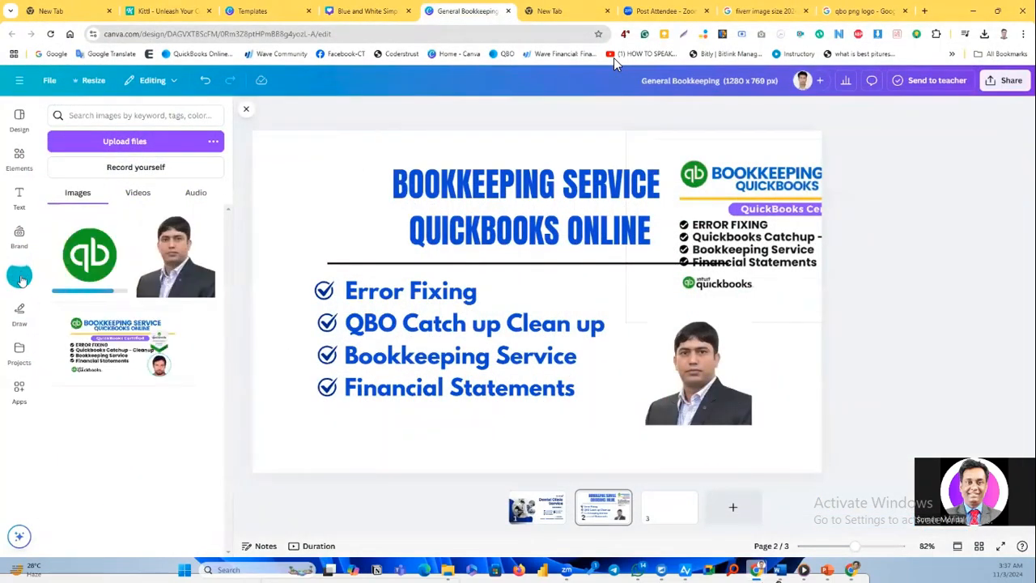
pyautogui.click(103, 266)
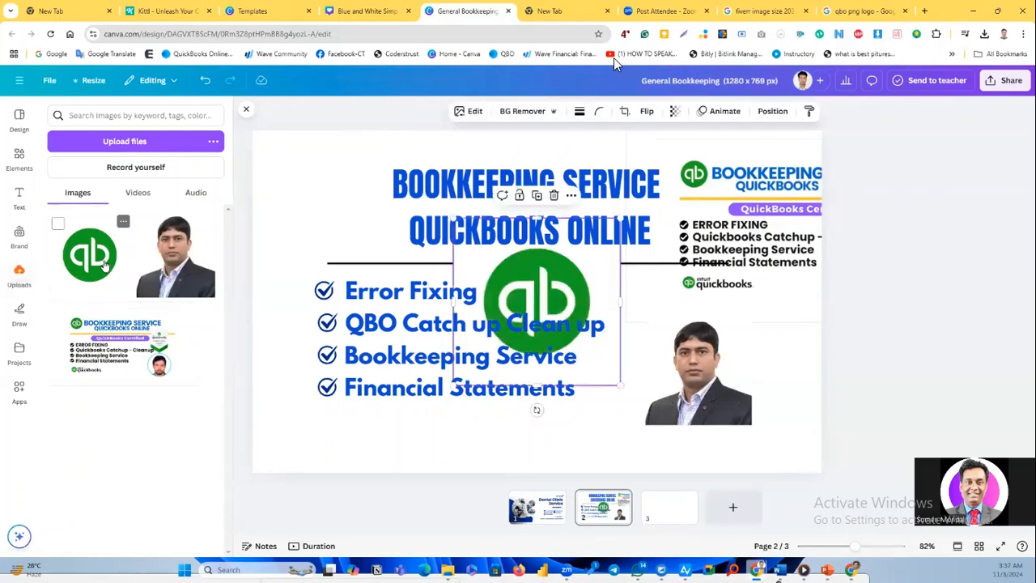
pyautogui.moveTo(526, 271); pyautogui.dragTo(334, 199)
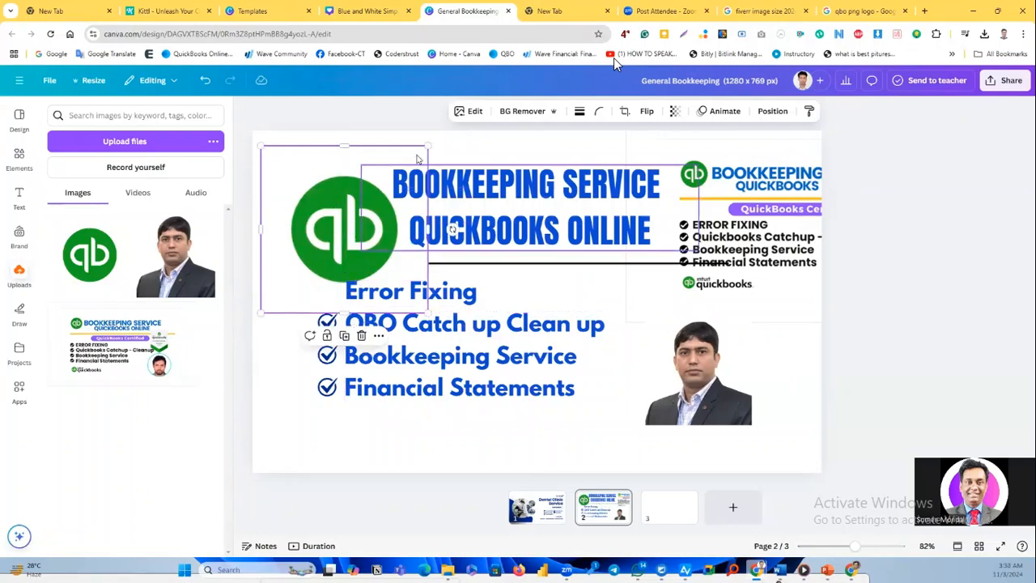
pyautogui.doubleClick(350, 217)
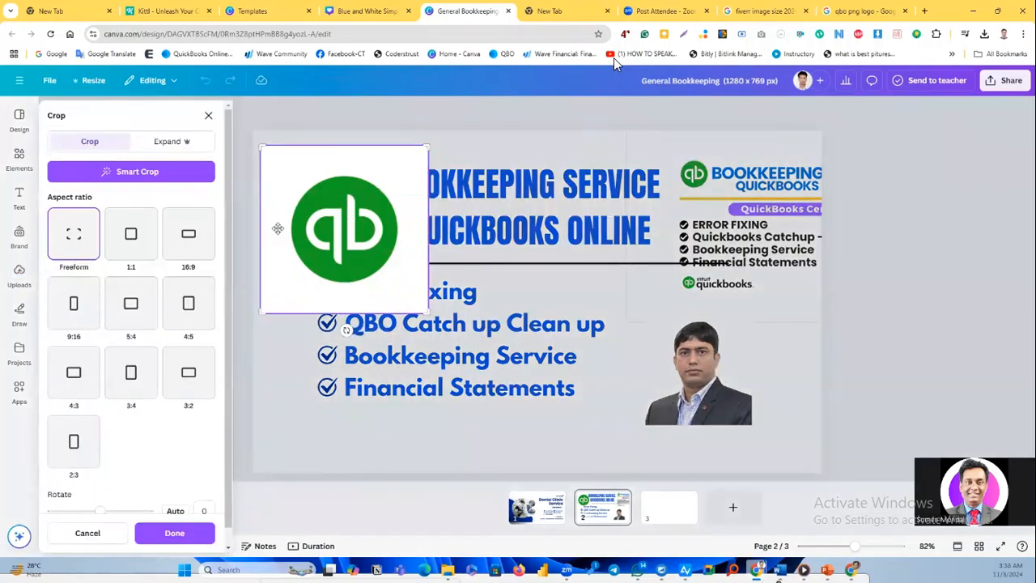
pyautogui.click(319, 303)
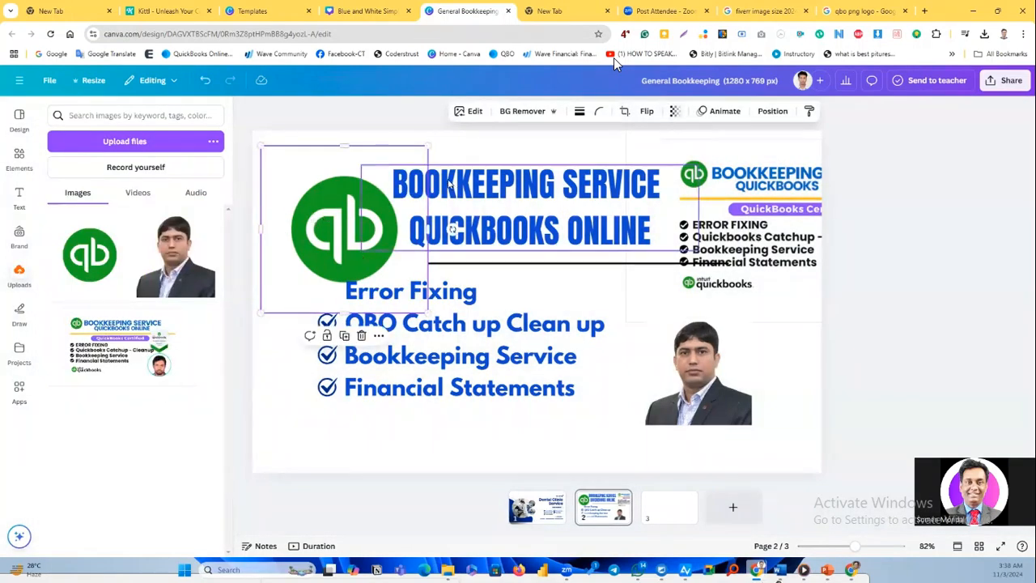
pyautogui.press('Right')
pyautogui.press('Right')
pyautogui.press('Right')
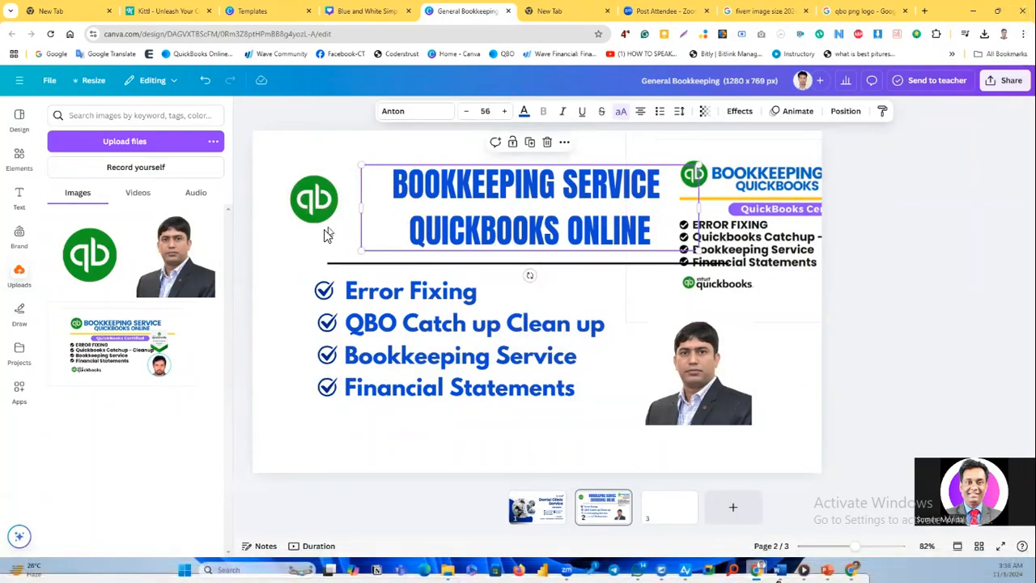
pyautogui.press('Right')
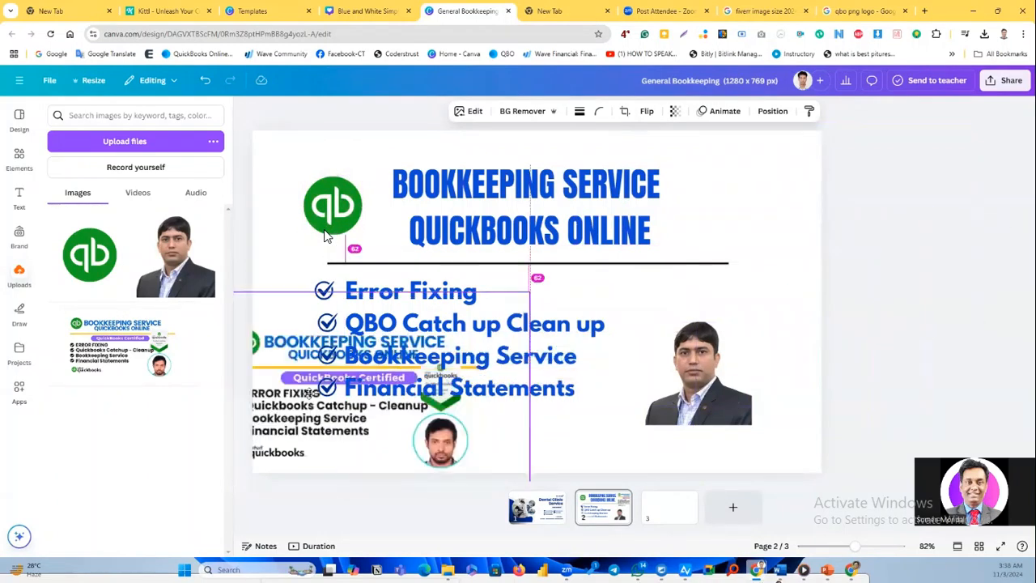
# Delete the reference image from page 2, add a fresh copy from the uploads and move it over the page's lower left area.
pyautogui.press('Delete')
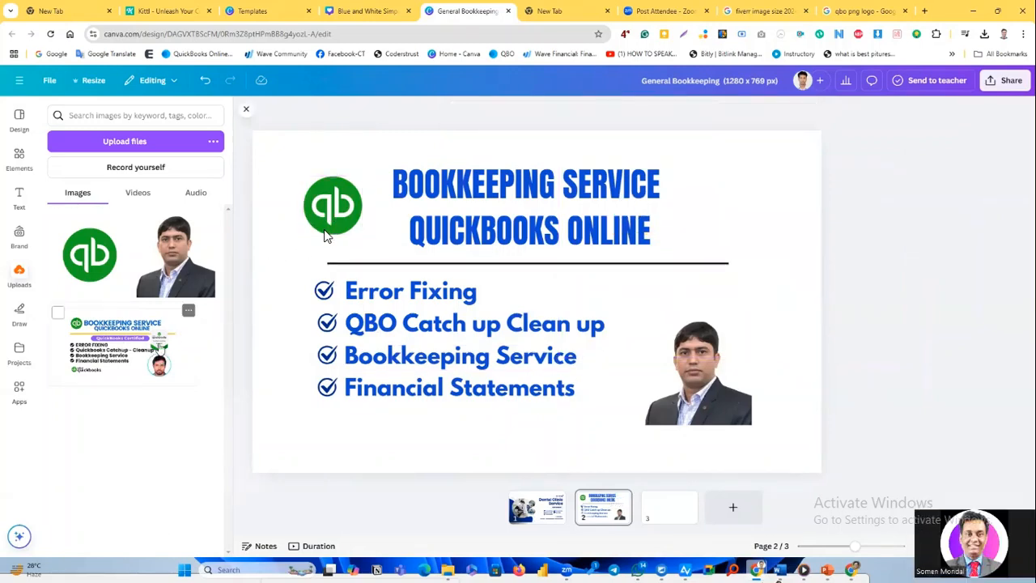
pyautogui.click(159, 348)
pyautogui.moveTo(503, 288); pyautogui.dragTo(581, 249)
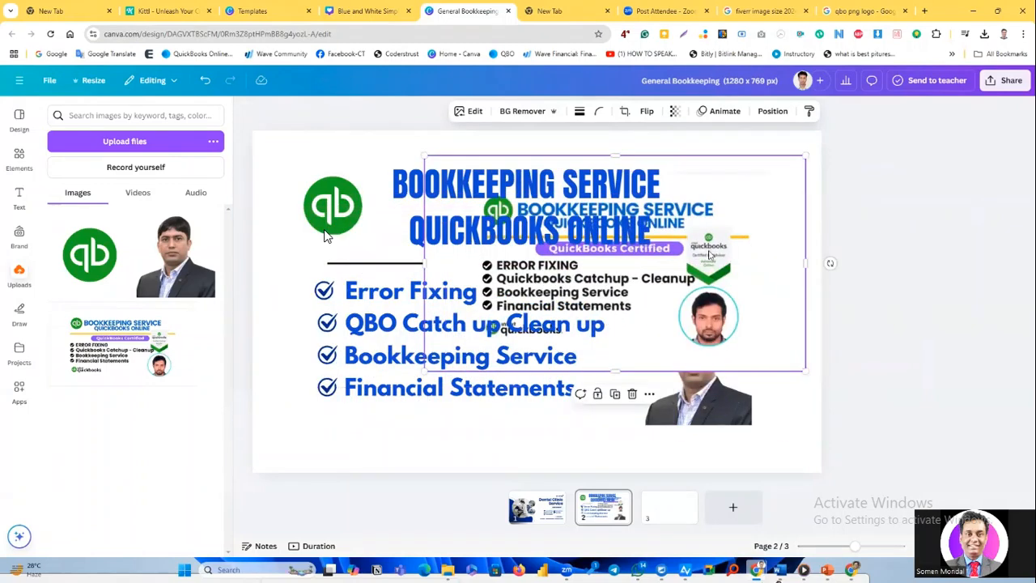
pyautogui.moveTo(640, 305); pyautogui.dragTo(388, 437)
# Search Google for "Quickbooks Certification logo Png" and save the white and green QuickBooks Certified ProAdvisor Online badge as an image.
pyautogui.click(840, 13)
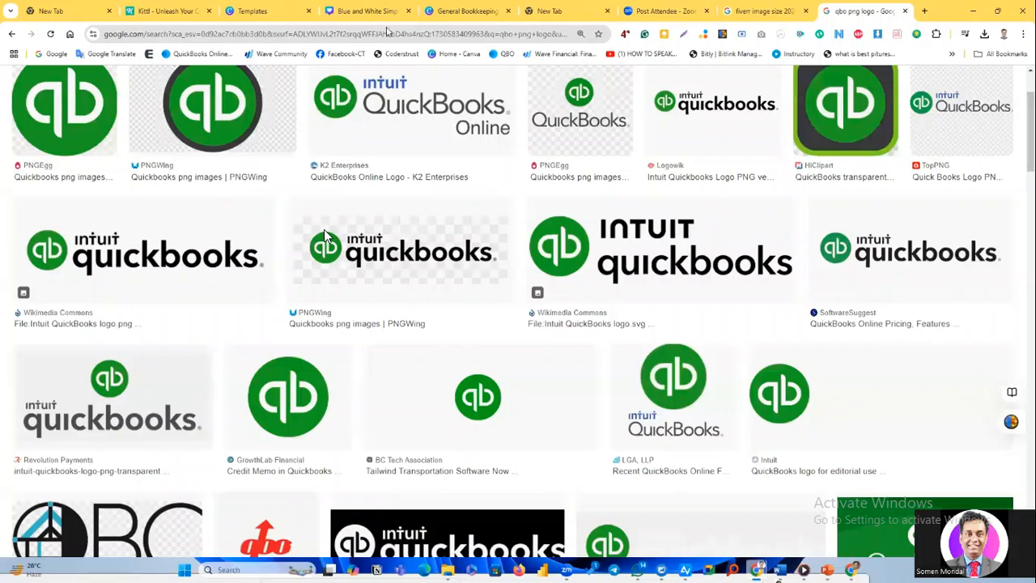
pyautogui.click(387, 31)
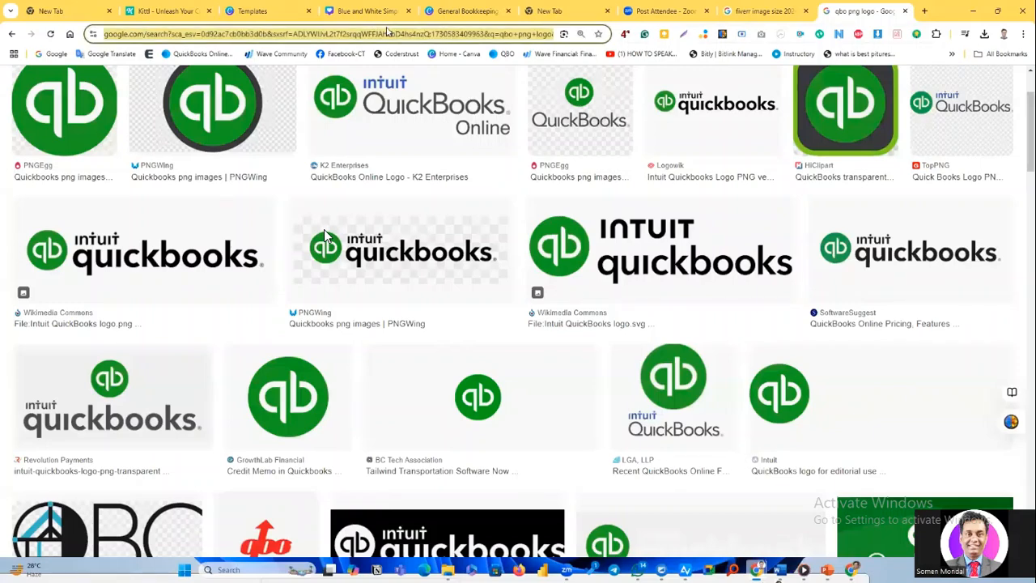
pyautogui.write('Qui')
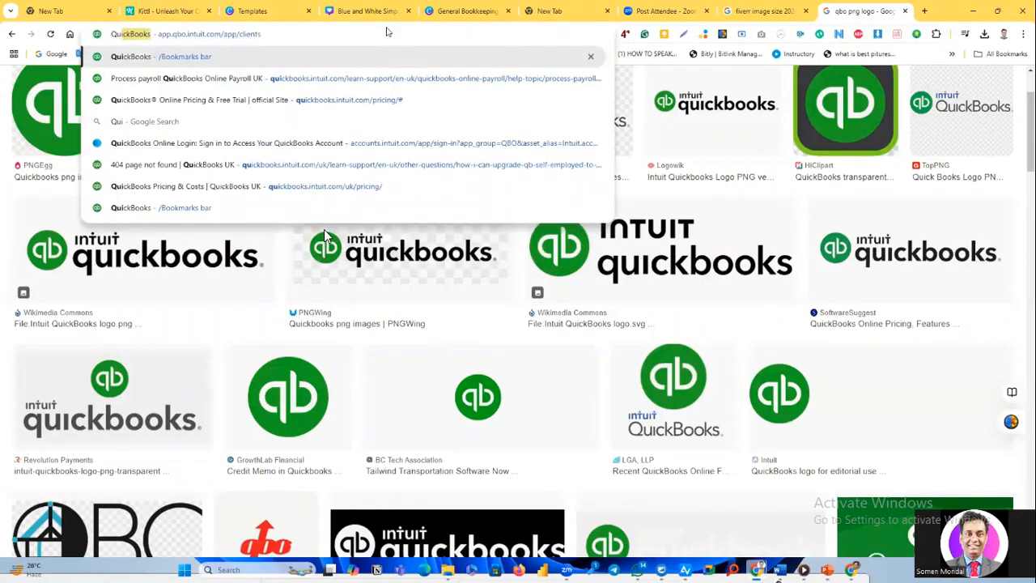
pyautogui.write('ckbooks ')
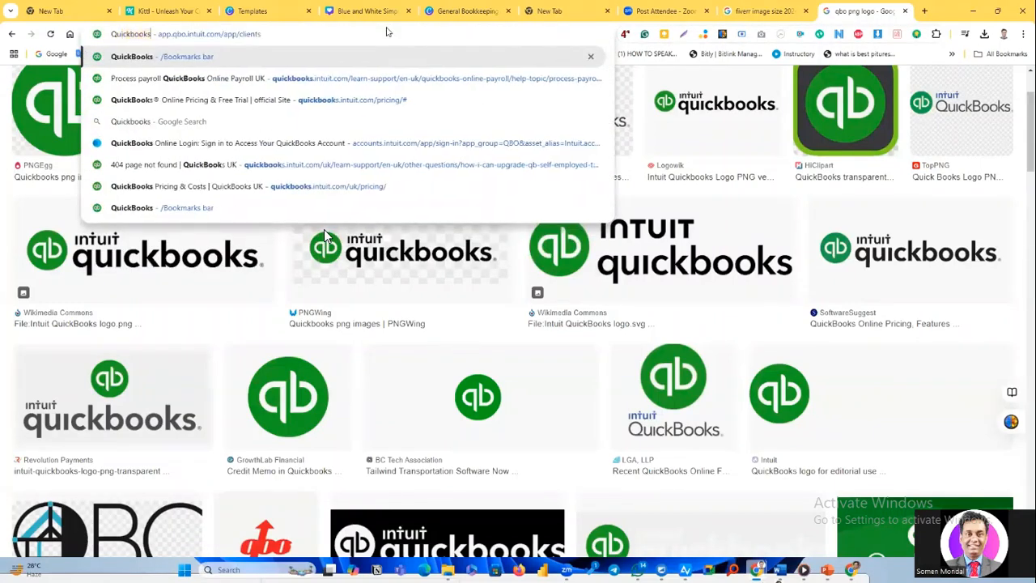
pyautogui.write('Ce')
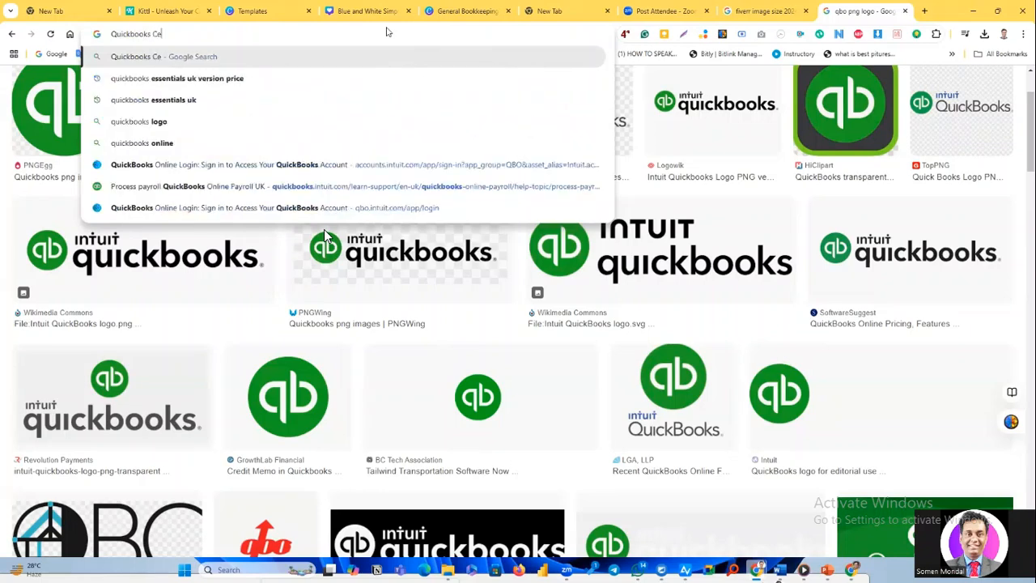
pyautogui.write('rtificat')
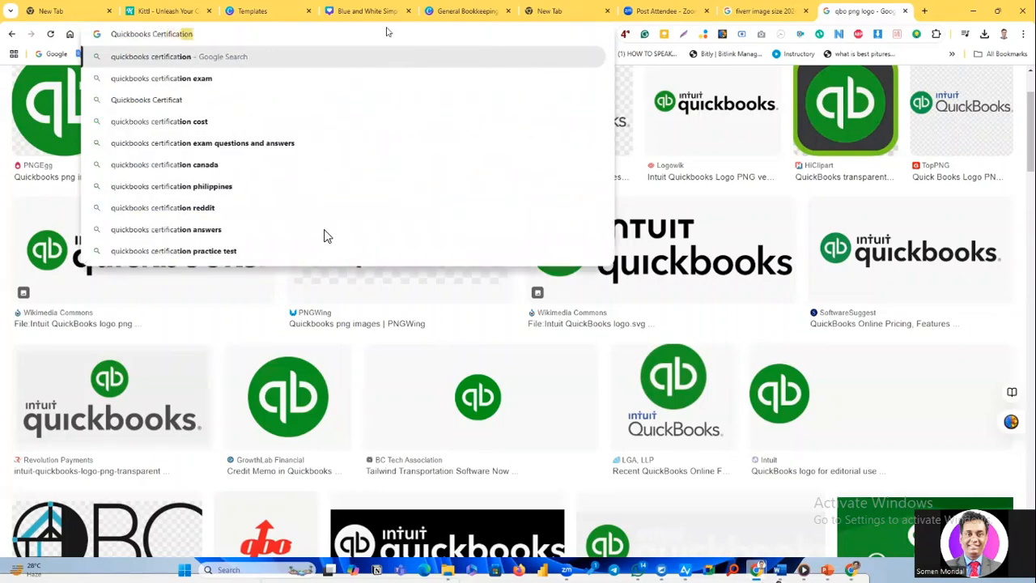
pyautogui.write('ion ')
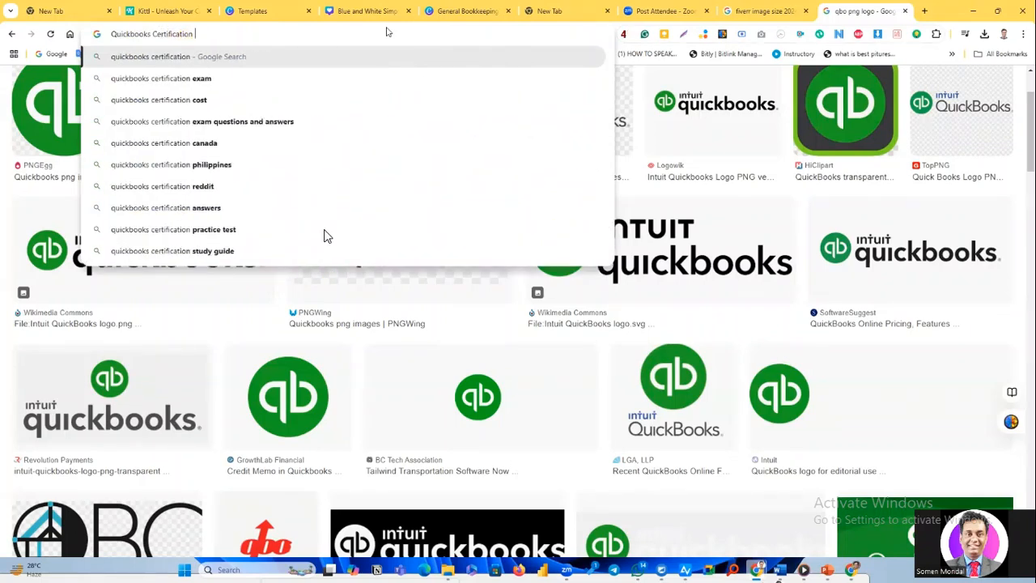
pyautogui.write('logo')
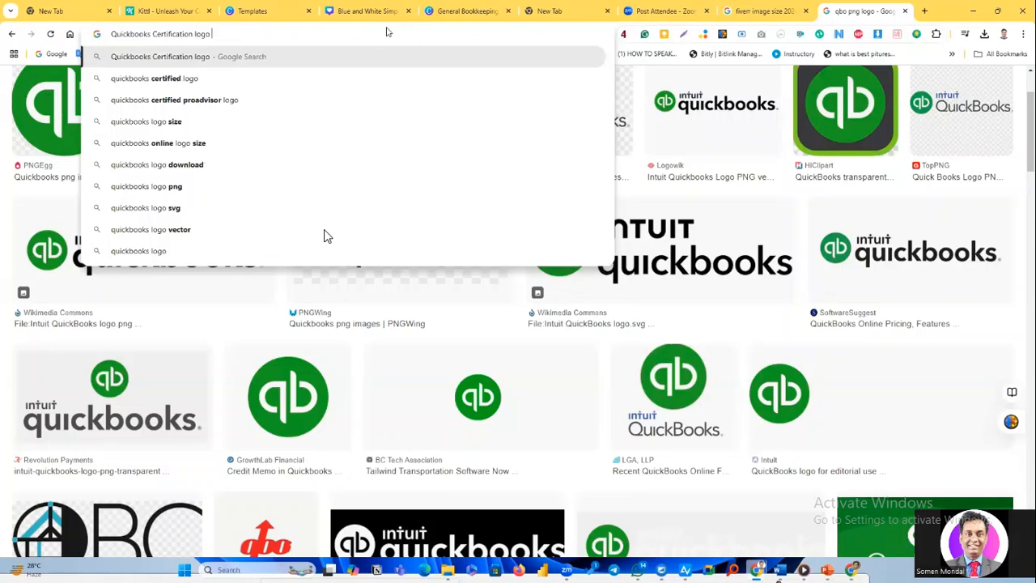
pyautogui.write(' Png')
pyautogui.press('Return')
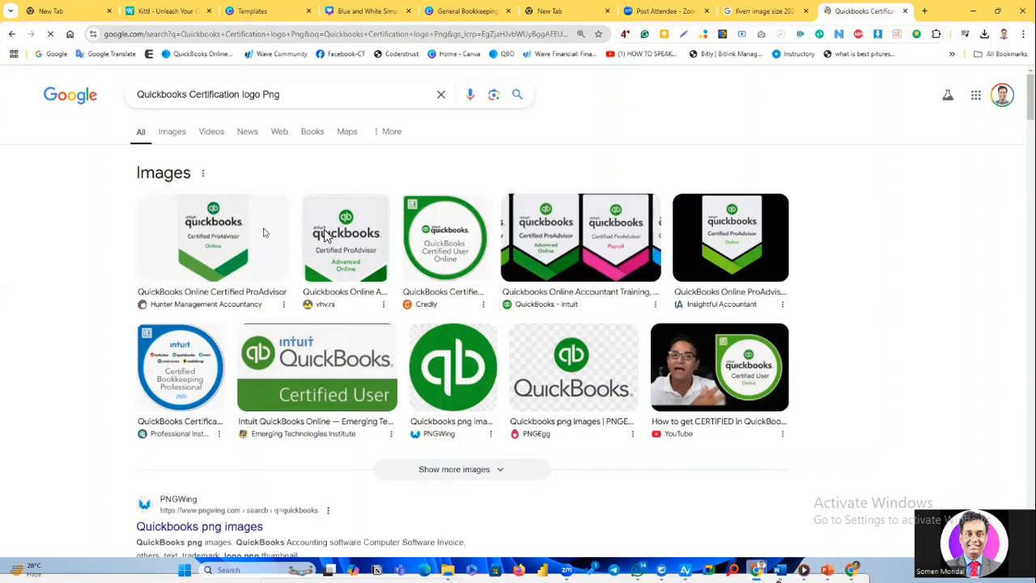
pyautogui.rightClick(231, 236)
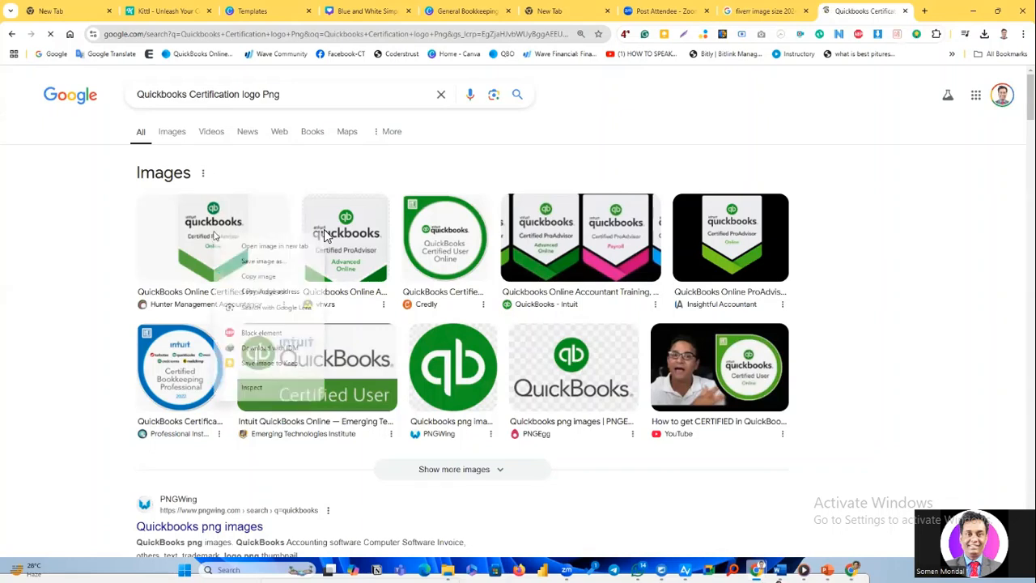
pyautogui.click(263, 260)
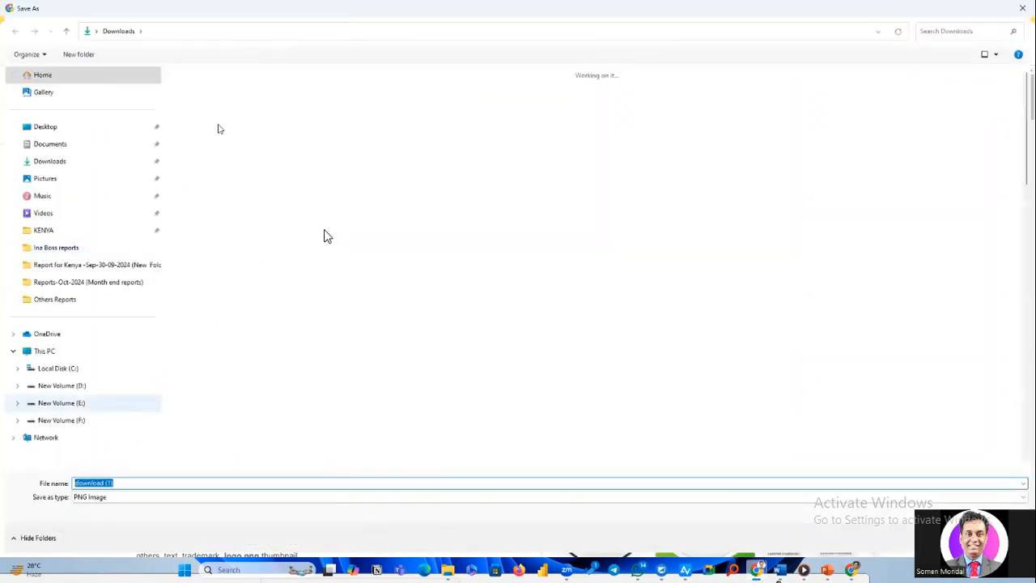
pyautogui.press('Right')
pyautogui.press('Right')
pyautogui.press('Right')
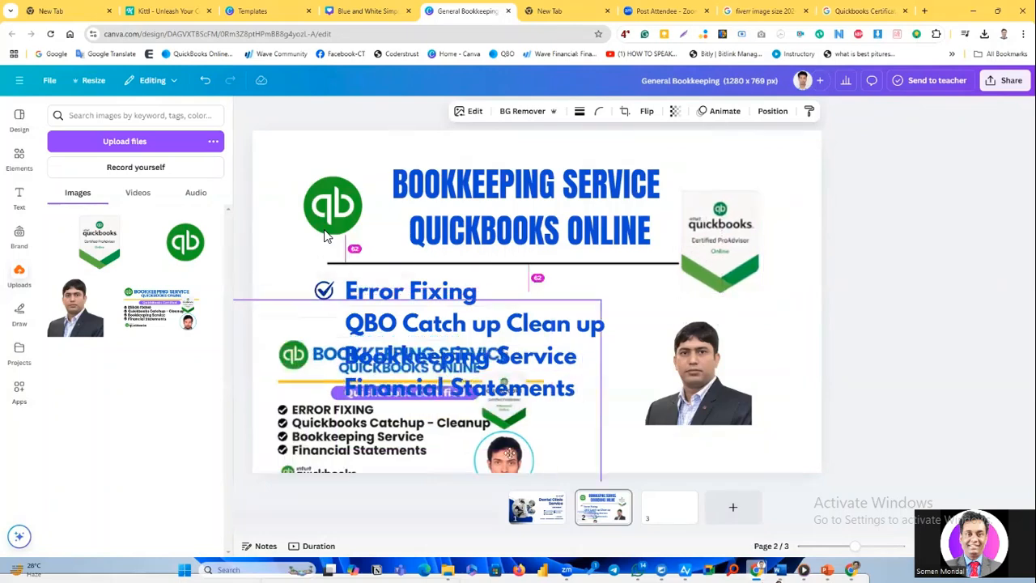
pyautogui.press('Right')
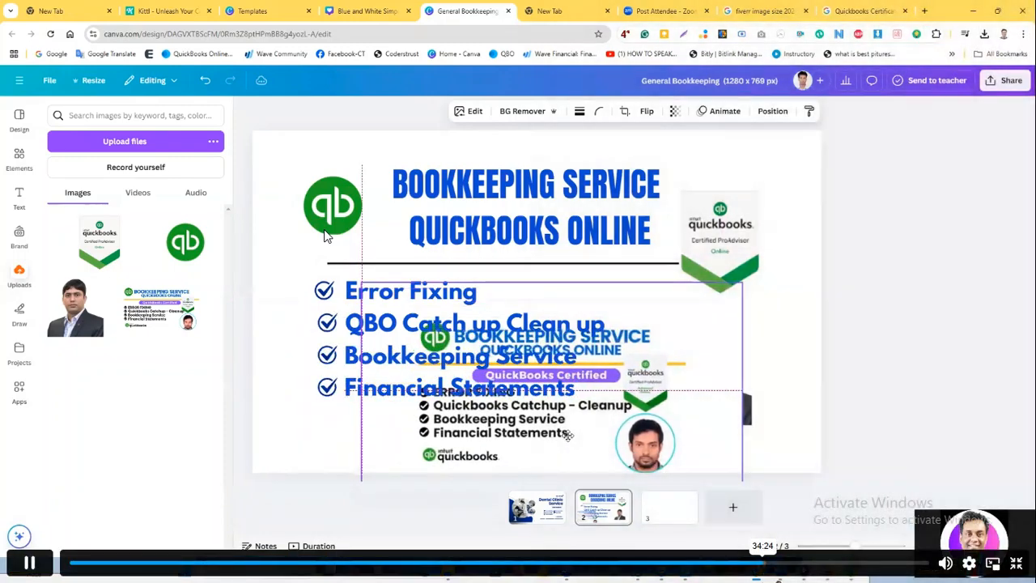
pyautogui.press('Right')
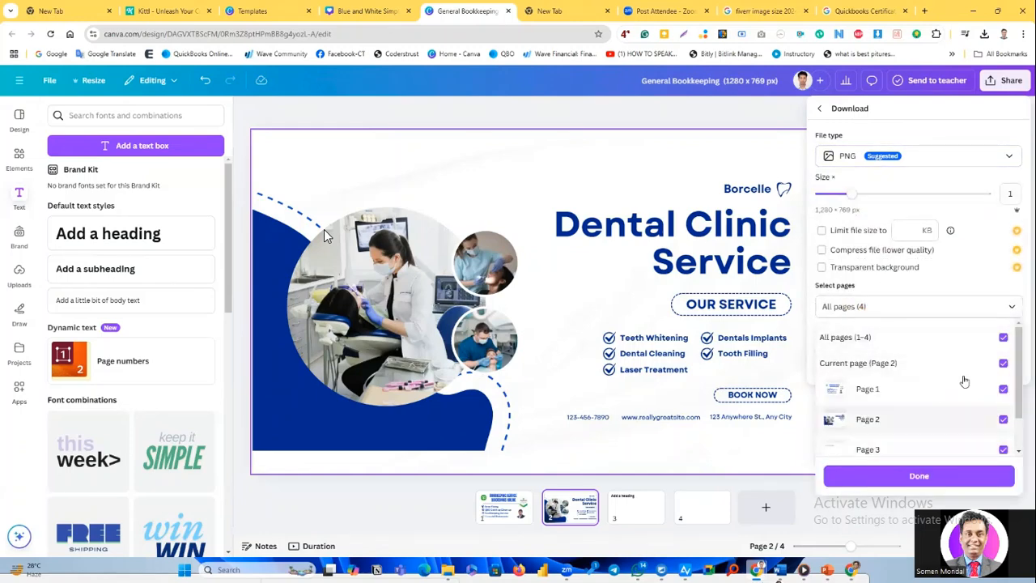
# Exclude page 4 from the export and download pages 1–3 of the design as PNG files.
pyautogui.scroll(-2, 938, 429)
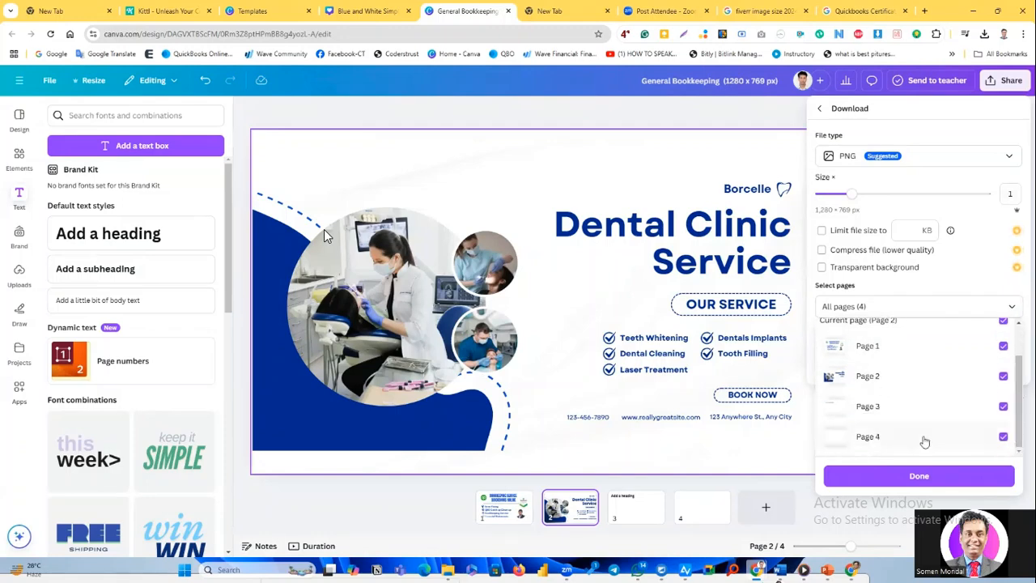
pyautogui.click(1001, 436)
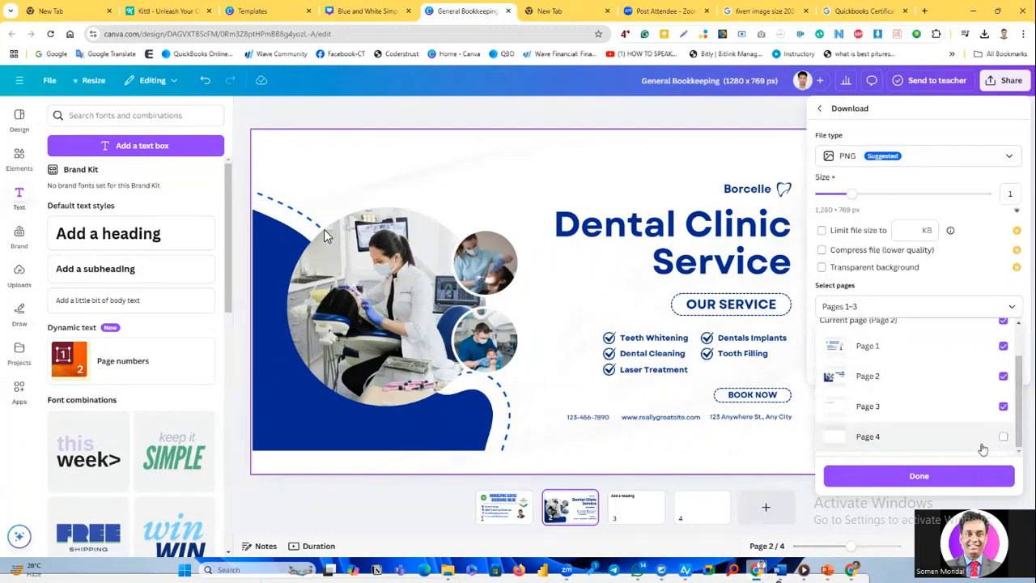
pyautogui.click(920, 476)
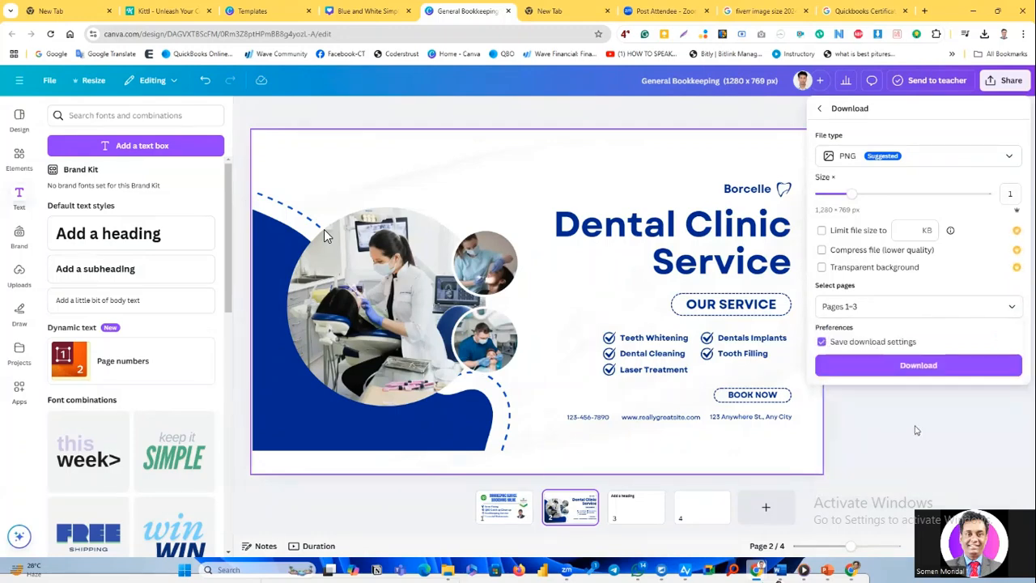
pyautogui.click(919, 366)
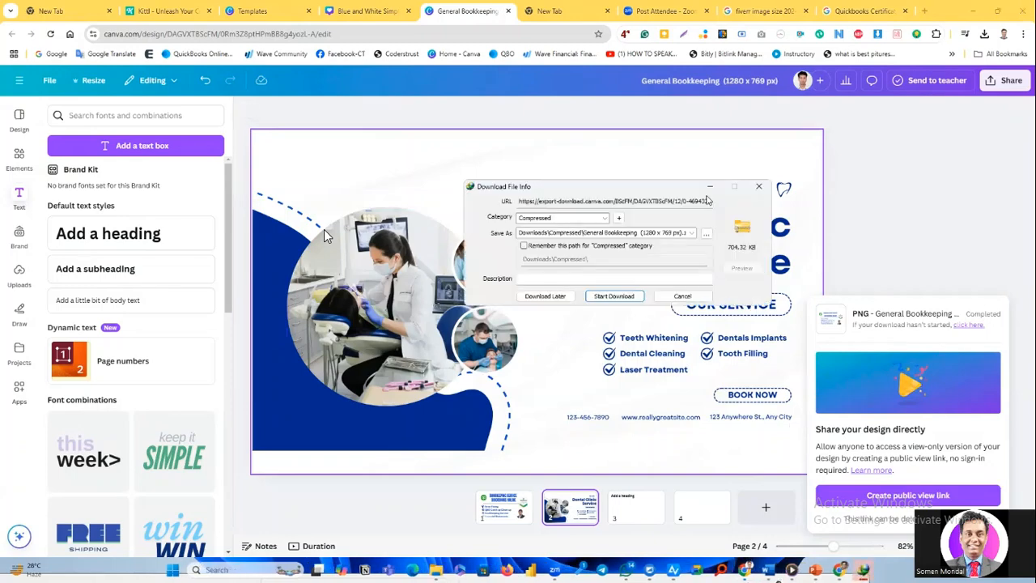
pyautogui.click(620, 296)
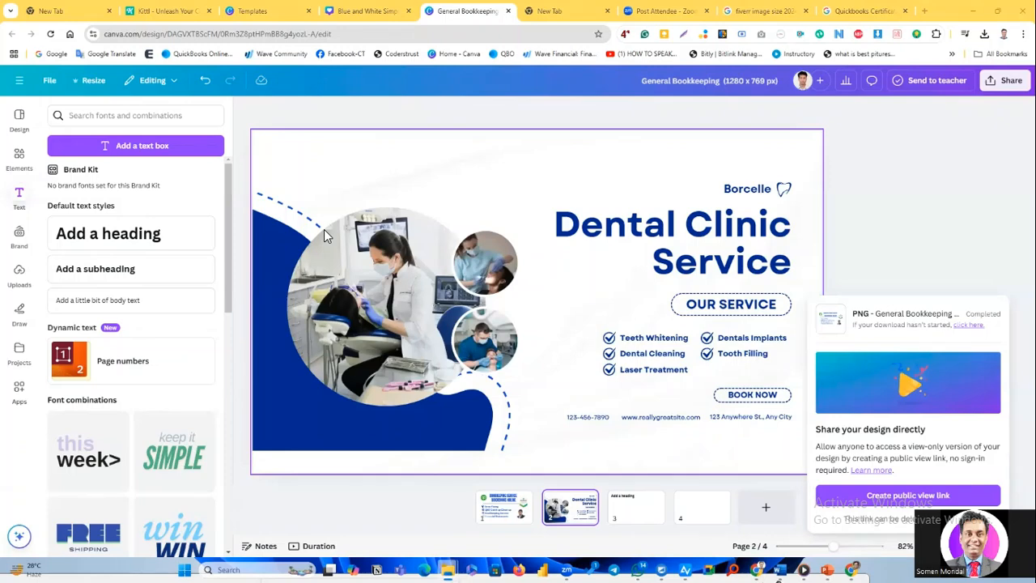
# Try to upload the downloaded General Bookkeeping zip file into the design.
pyautogui.moveTo(237, 159); pyautogui.dragTo(408, 183)
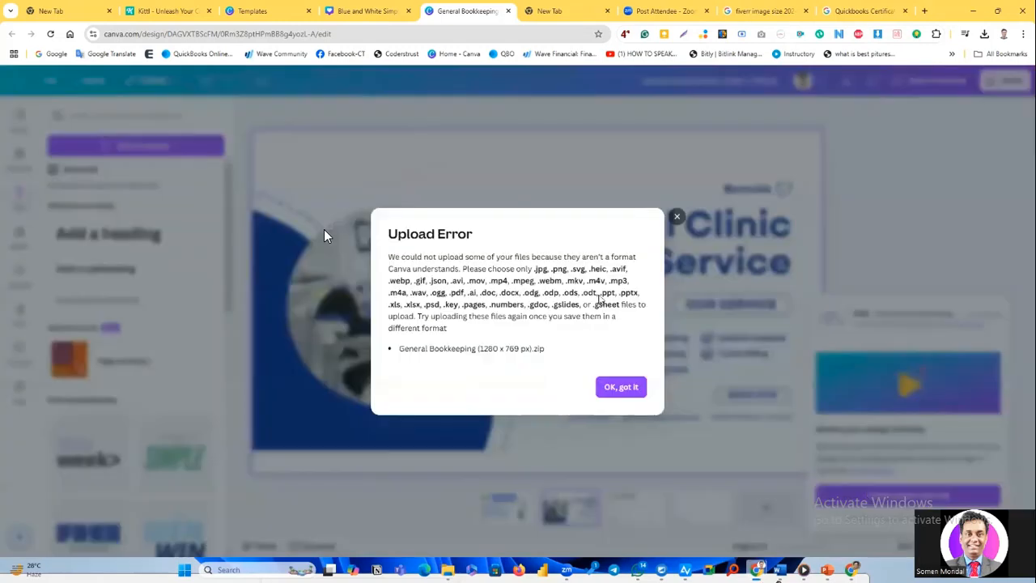
pyautogui.click(676, 217)
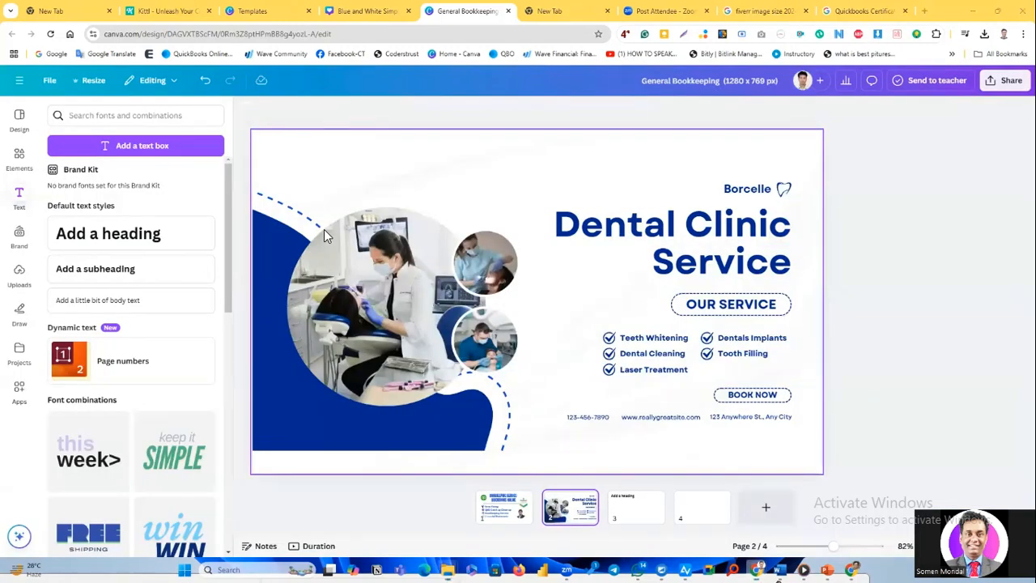
# Switch to File Explorer and extract the General Bookkeeping (1280 x 769 px) zip in the Compressed folder.
pyautogui.hotkey('alt', 'Tab')
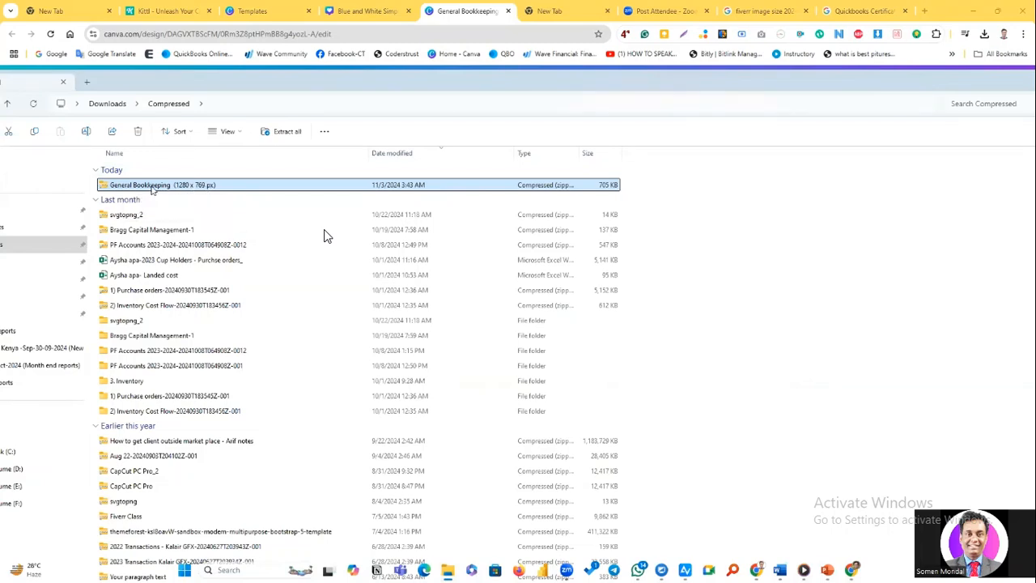
pyautogui.rightClick(151, 189)
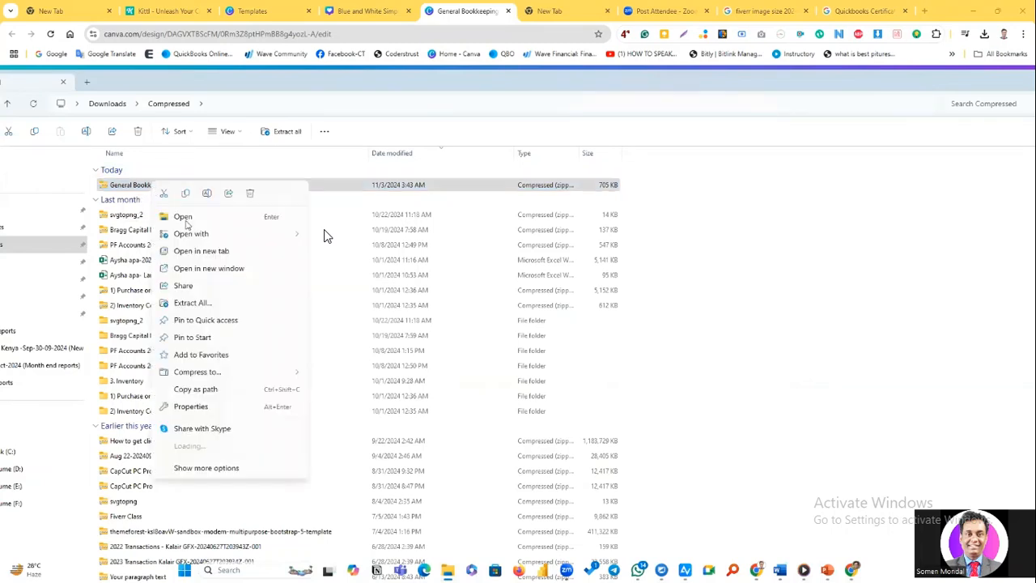
pyautogui.click(199, 302)
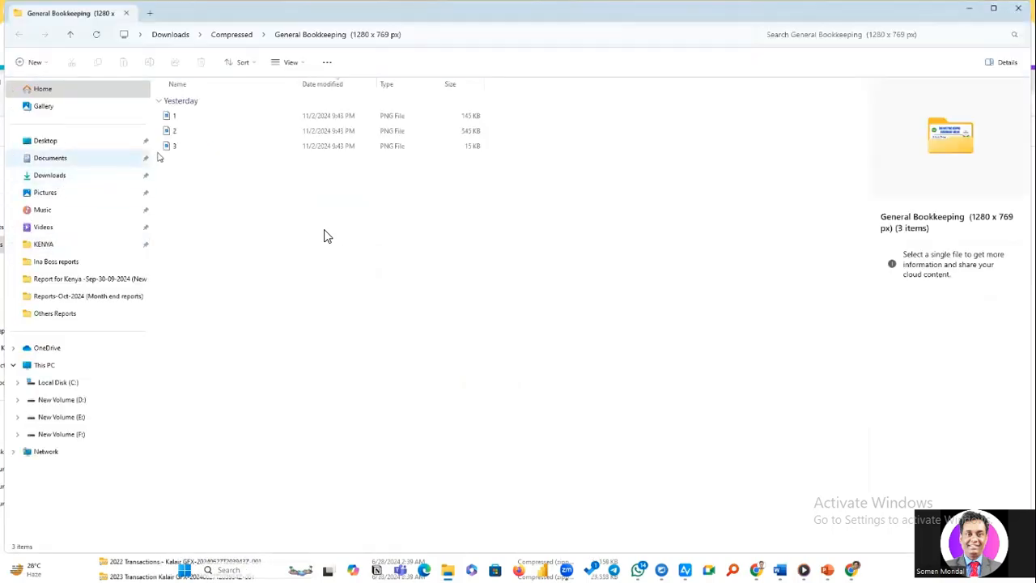
# Open the extracted PNG image 1 from the General Bookkeeping folder to check the finished gig design.
pyautogui.click(172, 119)
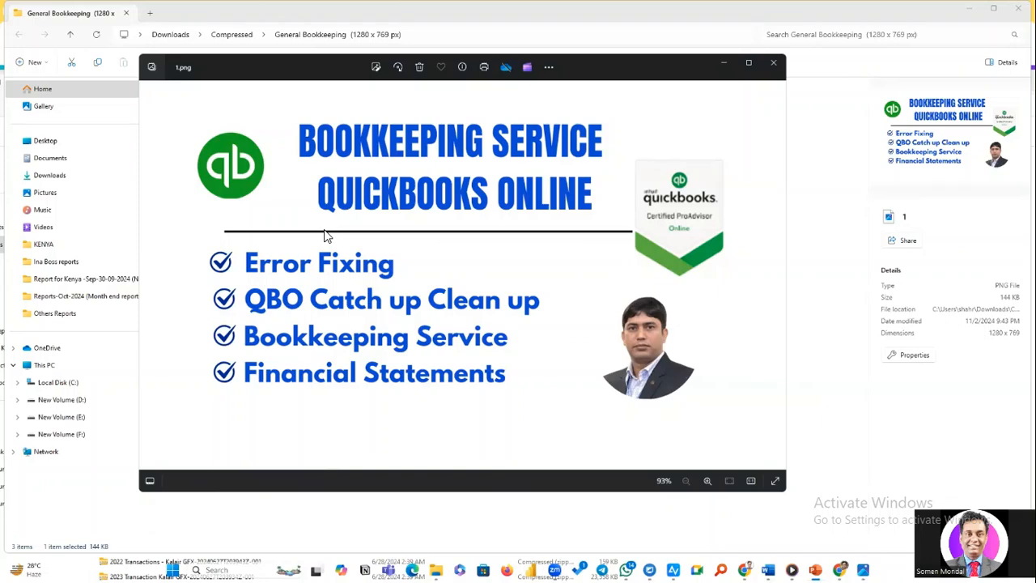
# Switch to the PowerPoint presentation on creating a Fiverr gig and show the "Fiverr Profile not Approve (Why)" slide.
pyautogui.hotkey('alt', 'Tab')
pyautogui.click(822, 155)
pyautogui.scroll(-3, 90, 406)
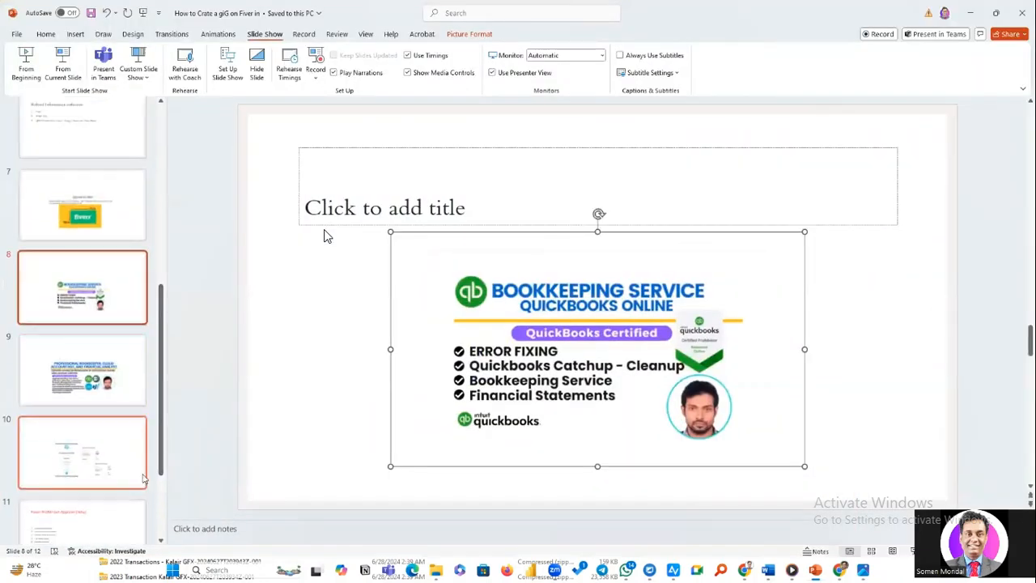
pyautogui.click(89, 407)
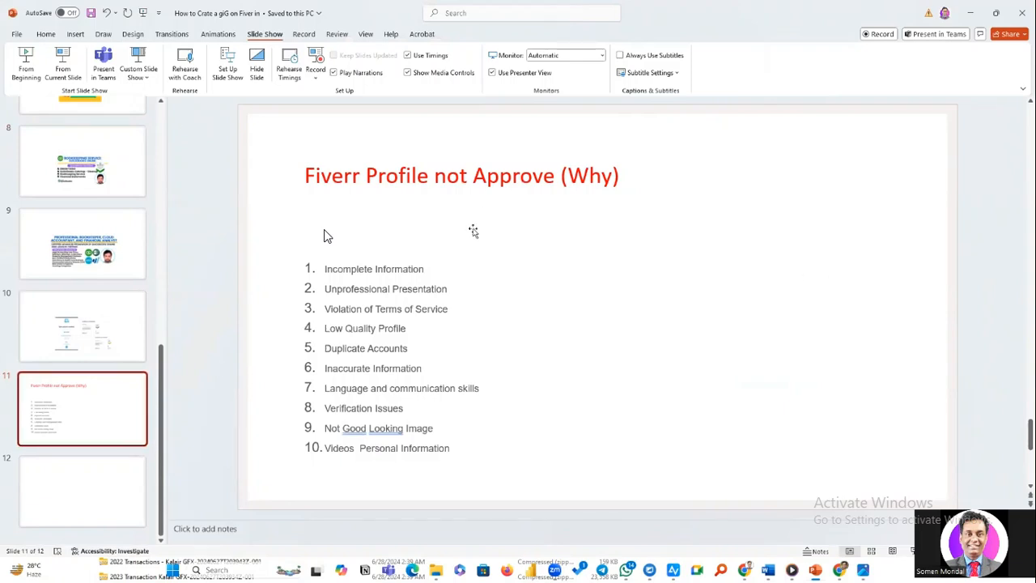
# Review the sample gig images, certificates and profile rejection reasons on slides 8 to 11, and return to slide 8.
pyautogui.click(111, 167)
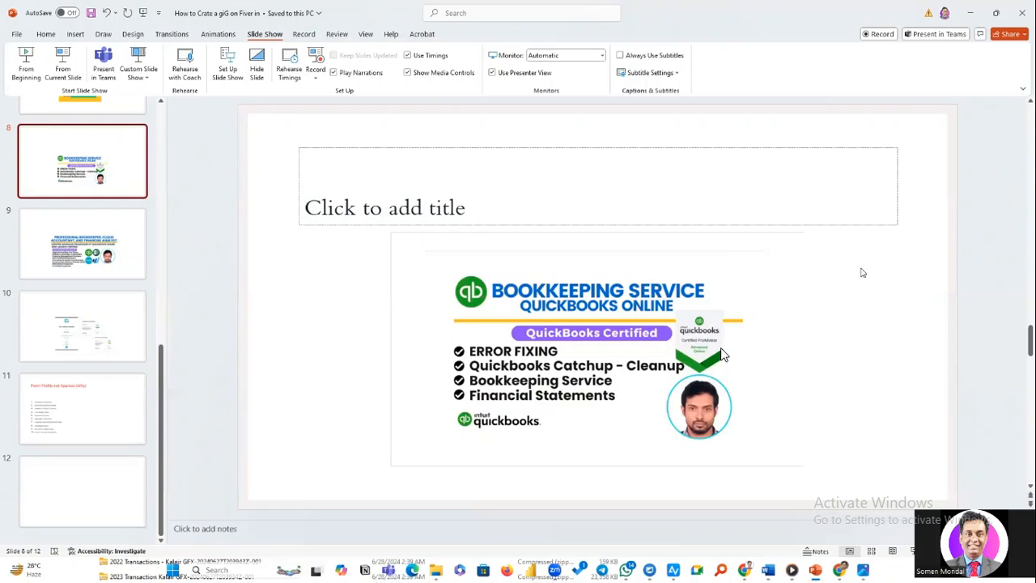
pyautogui.click(109, 225)
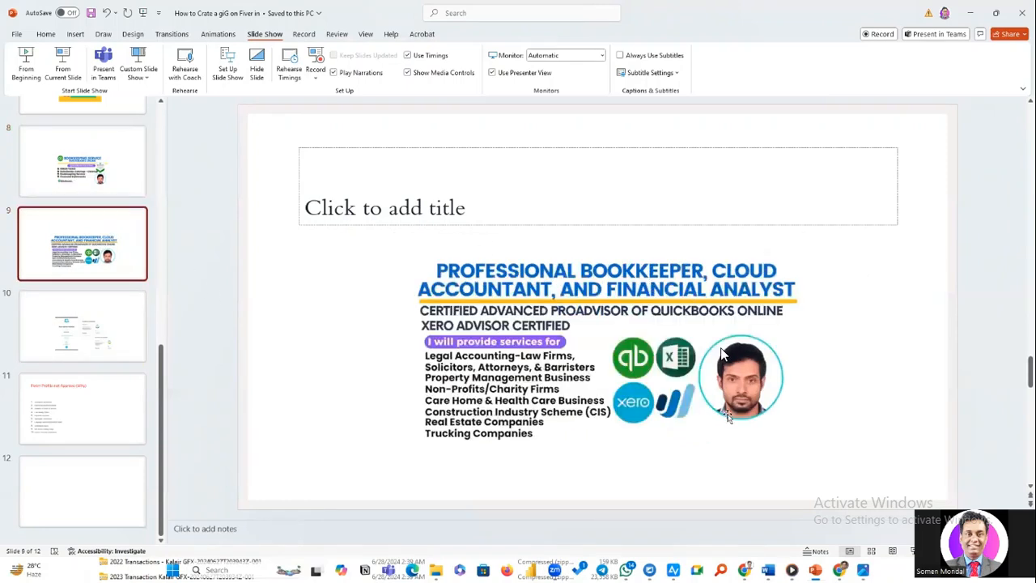
pyautogui.click(89, 301)
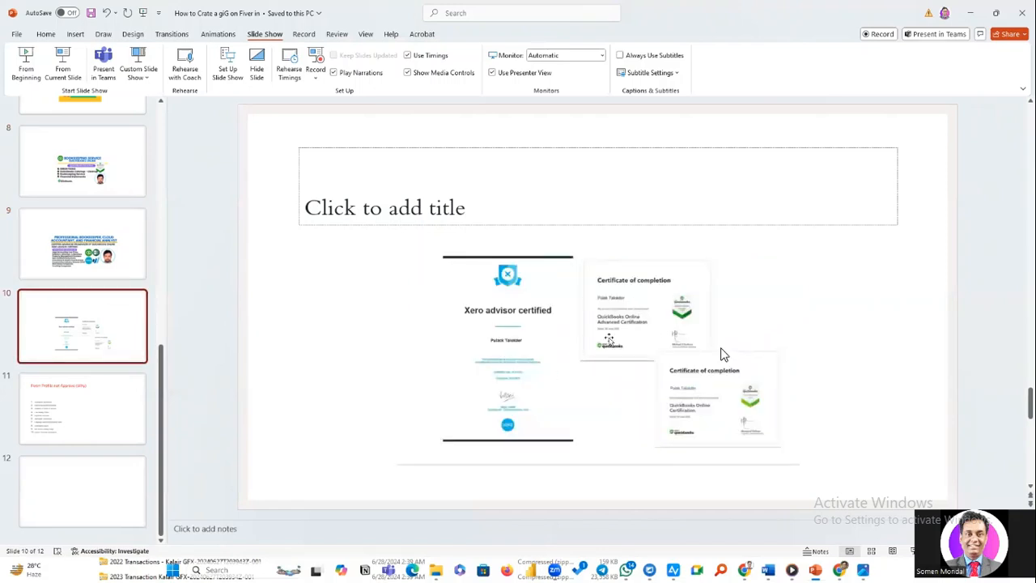
pyautogui.click(123, 429)
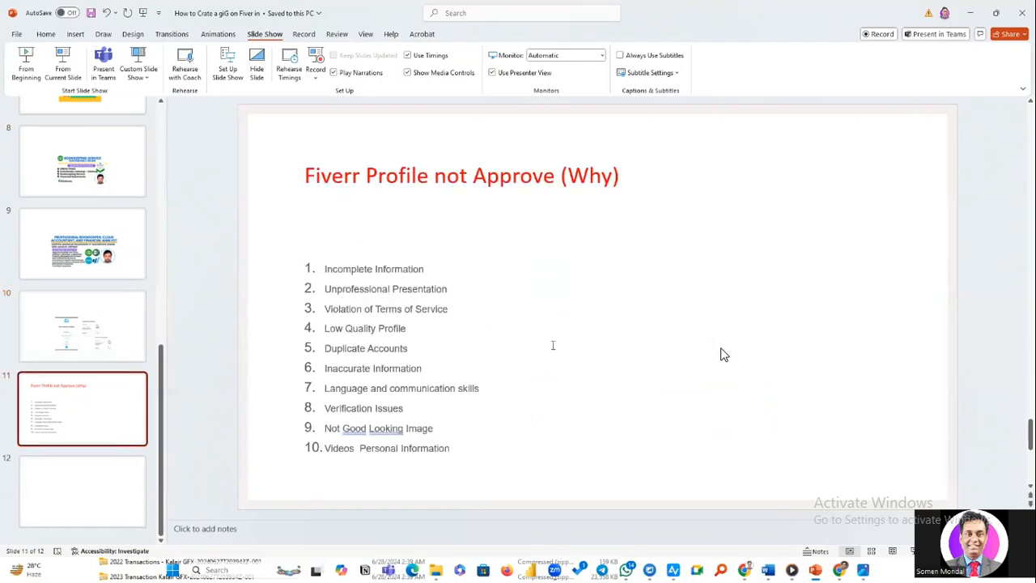
pyautogui.press('Up')
pyautogui.press('Up')
pyautogui.press('Up')
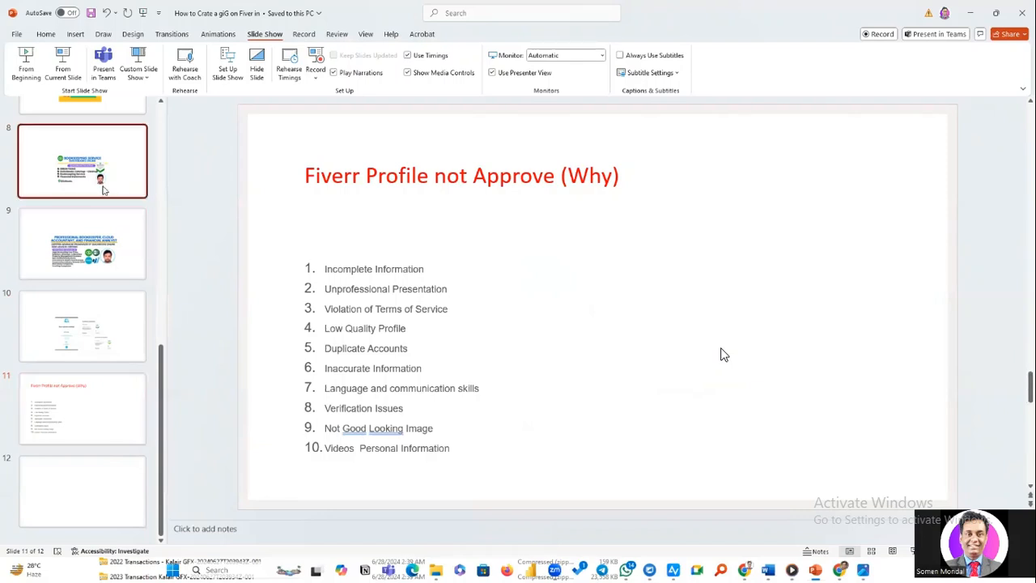